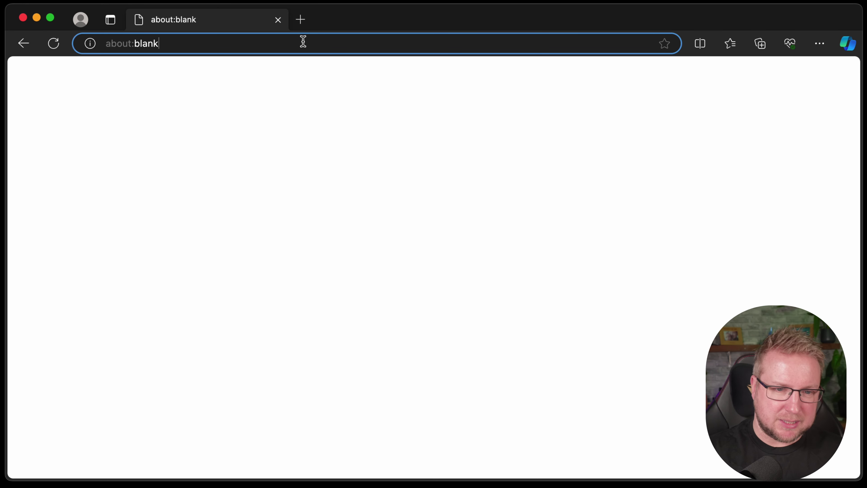
Step: Search Bing for 'microsoft 365 business premium' and scroll through the results
{"action": "key", "text": "super+a"}
{"action": "type", "text": ".oci"}
{"action": "key", "text": "BackSpace"}
{"action": "key", "text": "BackSpace"}
{"action": "key", "text": "BackSpace"}
{"action": "key", "text": "BackSpace"}
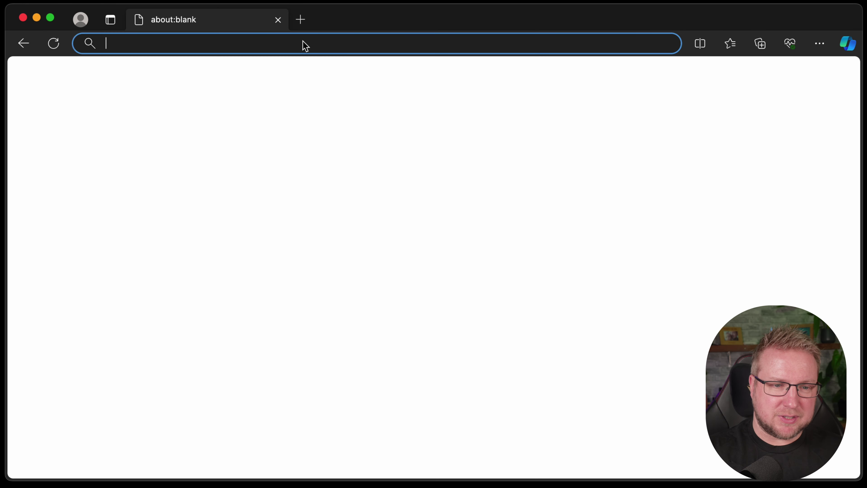
{"action": "type", "text": "microsoft "}
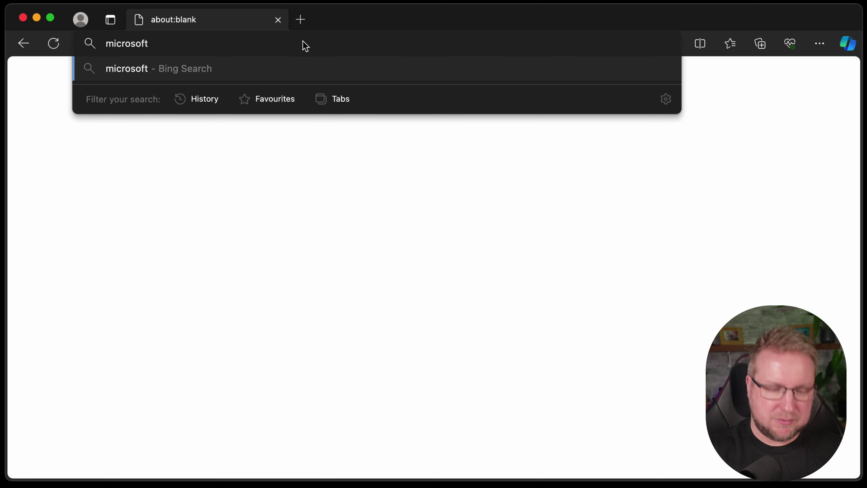
{"action": "type", "text": "365 business prem"}
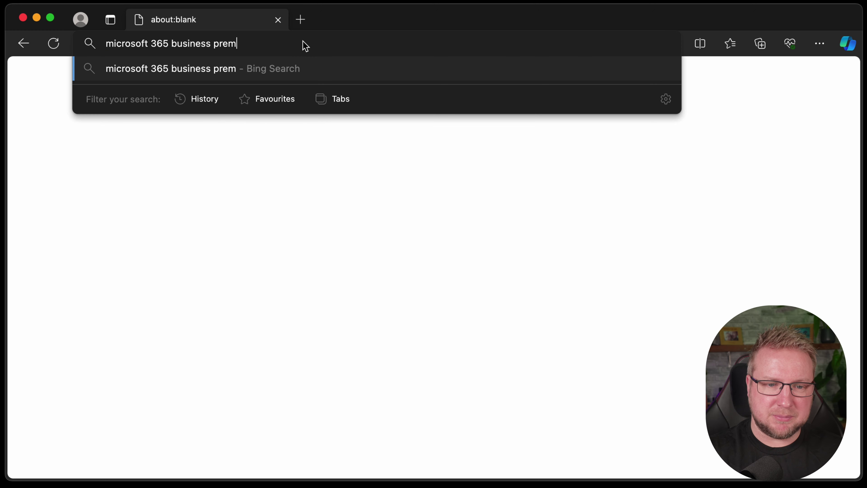
{"action": "type", "text": "u"}
{"action": "key", "text": "BackSpace"}
{"action": "type", "text": "ou"}
{"action": "key", "text": "BackSpace"}
{"action": "key", "text": "BackSpace"}
{"action": "type", "text": "ium"}
{"action": "key", "text": "Return"}
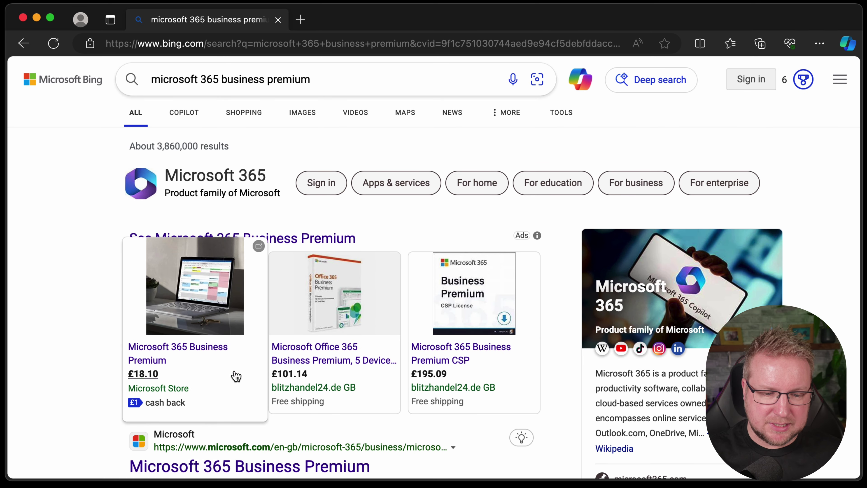
{"action": "scroll", "coordinate": [92, 324], "scroll_direction": "down", "scroll_amount": 2}
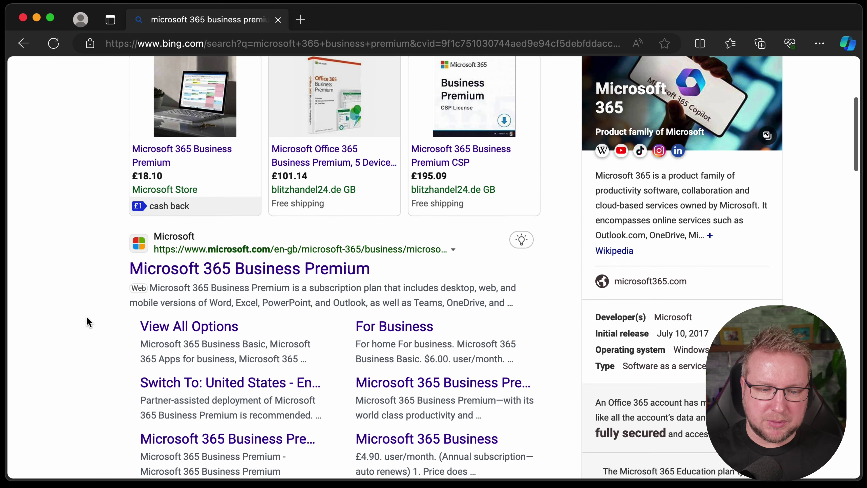
Step: Open the official Microsoft 365 Business Premium page and review its £18.10 price, apps and features
{"action": "left_click", "coordinate": [280, 265]}
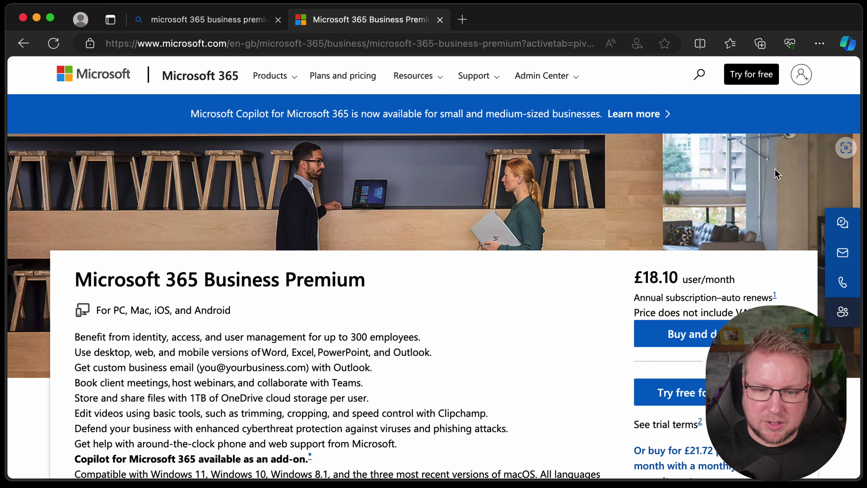
{"action": "scroll", "coordinate": [492, 365], "scroll_direction": "down", "scroll_amount": 3}
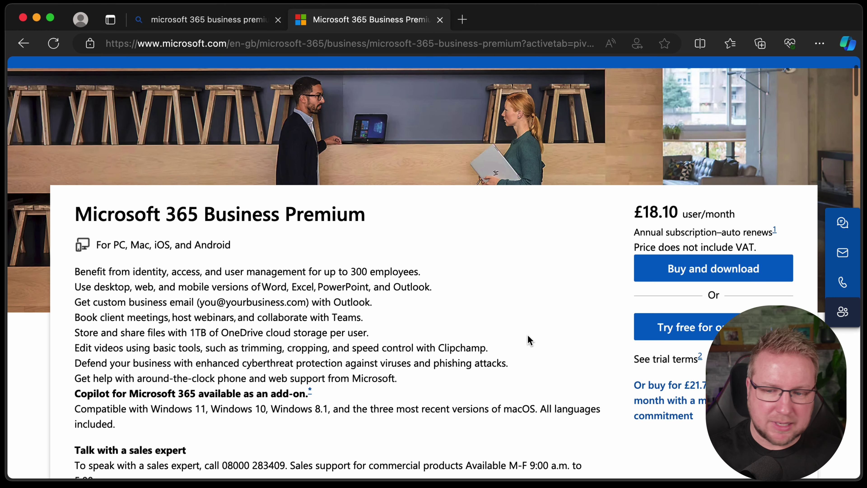
{"action": "scroll", "coordinate": [528, 337], "scroll_direction": "down", "scroll_amount": 2}
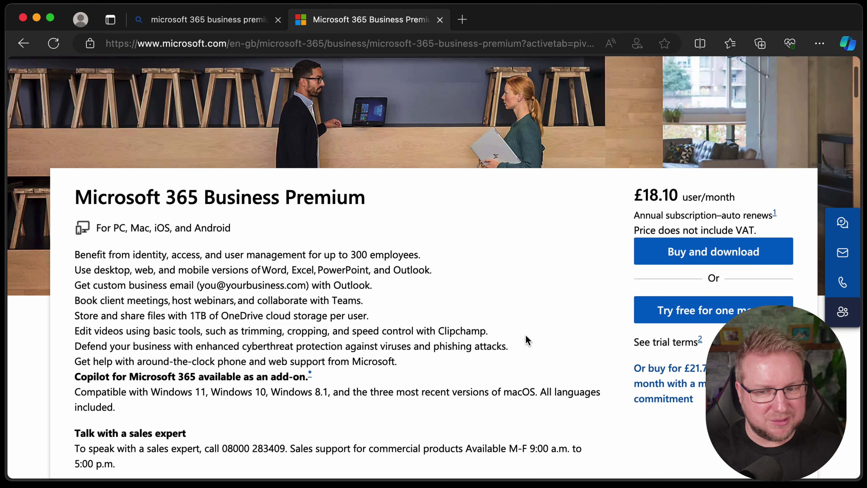
{"action": "scroll", "coordinate": [526, 340], "scroll_direction": "down", "scroll_amount": 1}
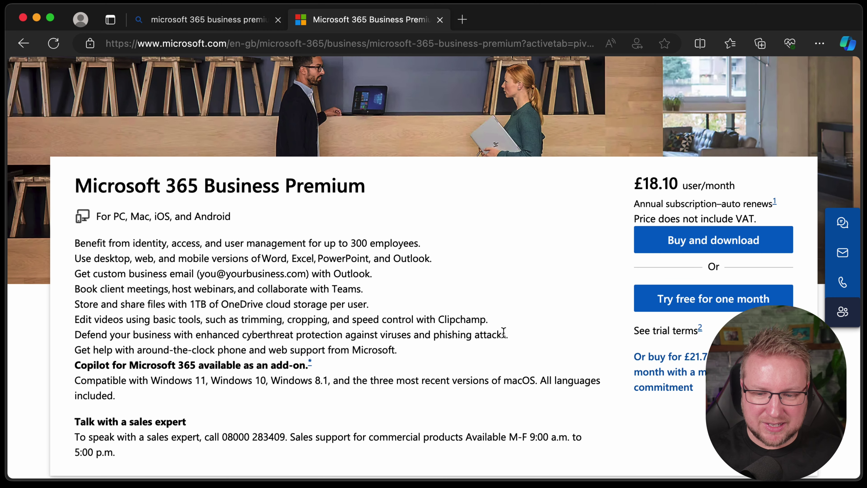
{"action": "scroll", "coordinate": [502, 333], "scroll_direction": "down", "scroll_amount": 1}
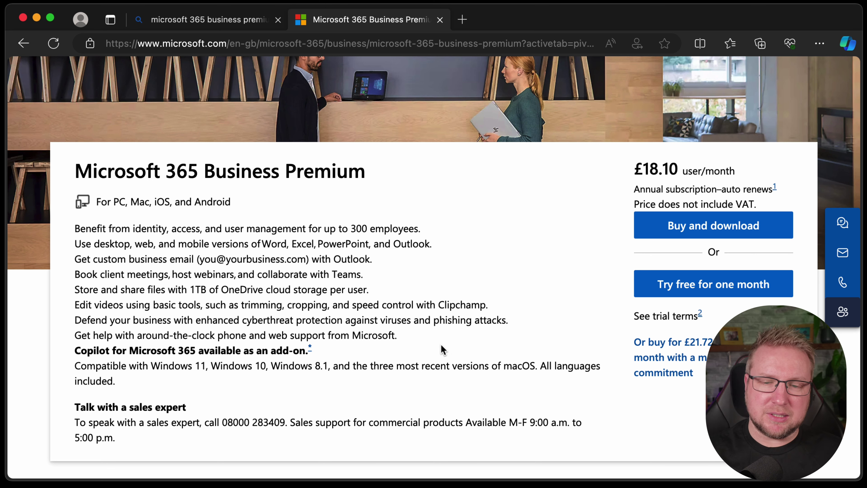
{"action": "scroll", "coordinate": [431, 350], "scroll_direction": "down", "scroll_amount": 7}
{"action": "scroll", "coordinate": [509, 355], "scroll_direction": "down", "scroll_amount": 7}
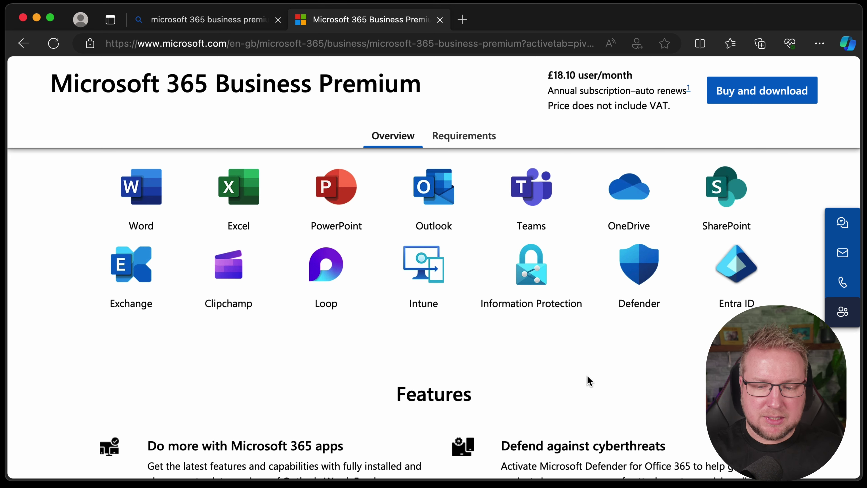
{"action": "scroll", "coordinate": [588, 379], "scroll_direction": "down", "scroll_amount": 6}
{"action": "scroll", "coordinate": [587, 381], "scroll_direction": "down", "scroll_amount": 2}
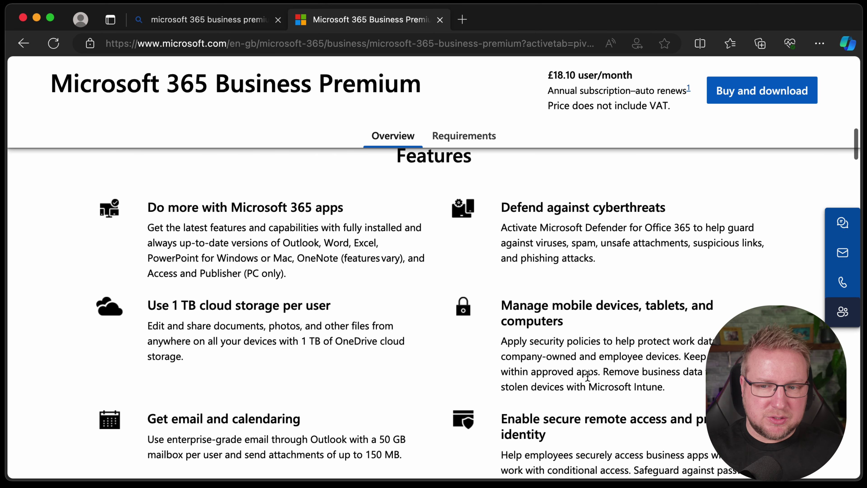
Step: Start buying Business Premium and dismiss the Ask an expert popup
{"action": "left_click", "coordinate": [785, 92]}
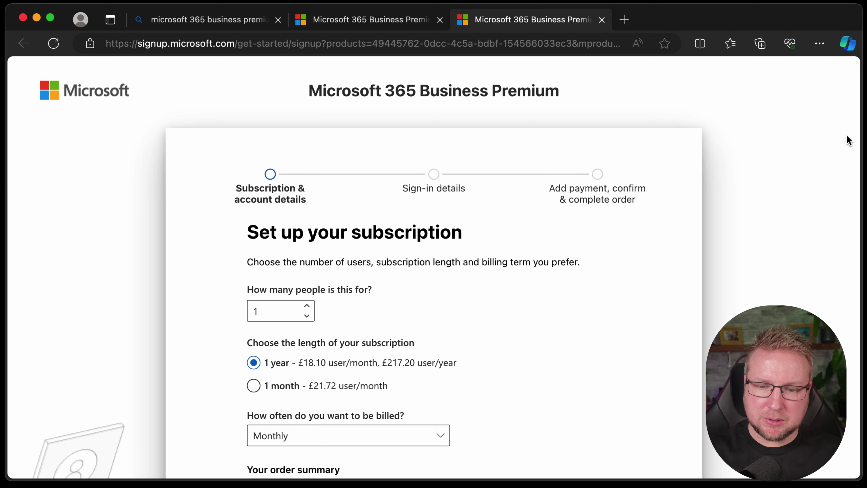
{"action": "scroll", "coordinate": [702, 352], "scroll_direction": "down", "scroll_amount": 1}
{"action": "scroll", "coordinate": [702, 351], "scroll_direction": "down", "scroll_amount": 5}
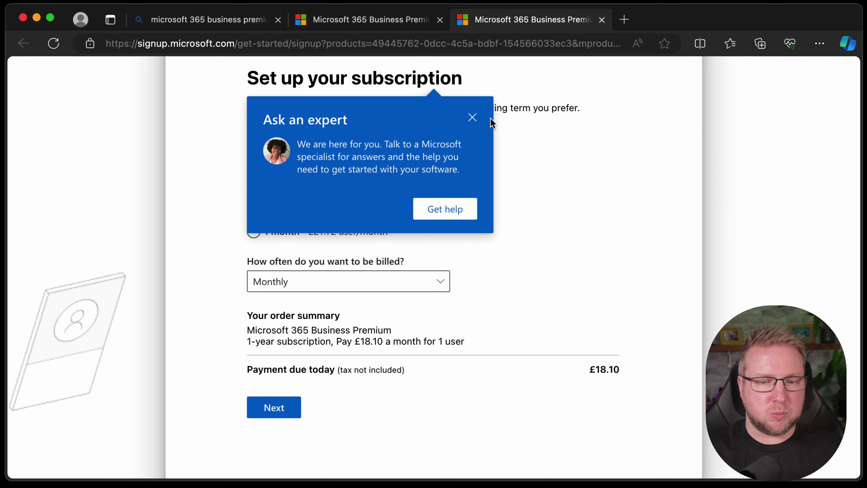
{"action": "left_click", "coordinate": [472, 117]}
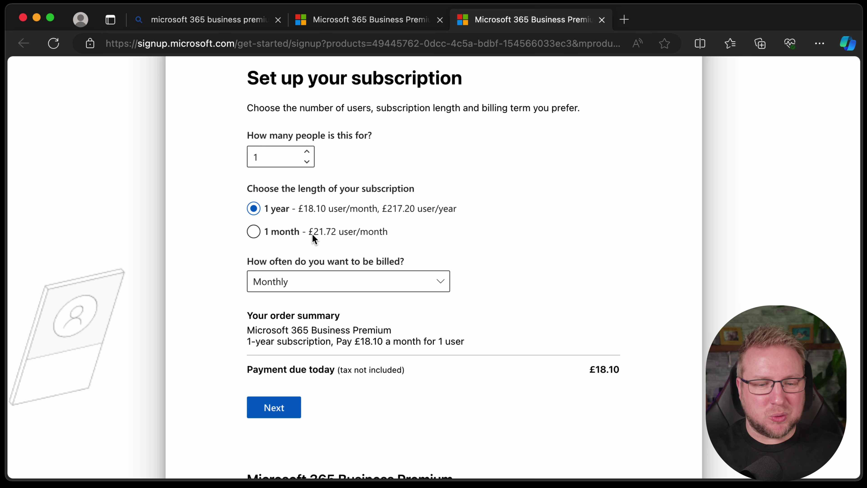
Step: Switch the subscription's billing frequency to Yearly
{"action": "left_click", "coordinate": [444, 284]}
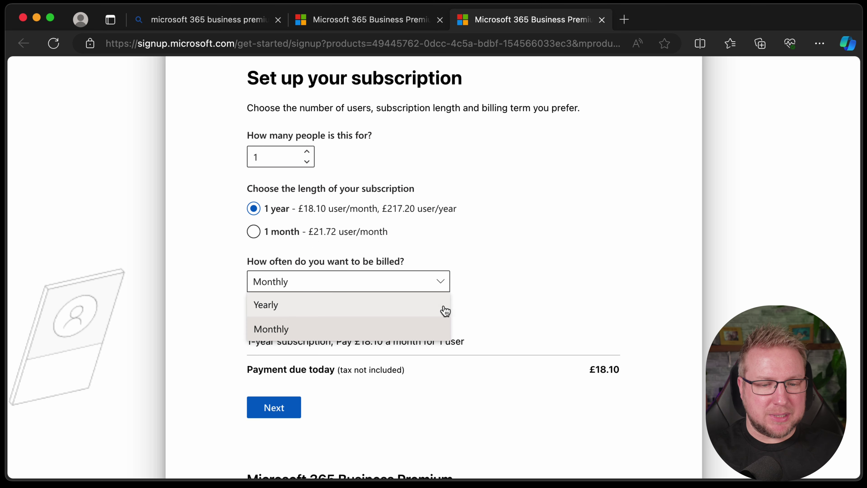
{"action": "key", "text": "Escape"}
{"action": "left_click", "coordinate": [273, 232]}
{"action": "left_click", "coordinate": [397, 286]}
{"action": "left_click", "coordinate": [409, 305]}
{"action": "left_click", "coordinate": [270, 208]}
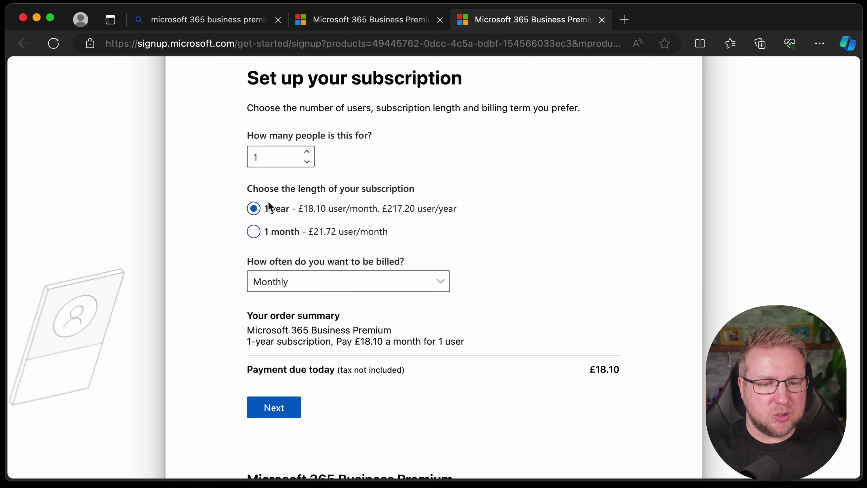
{"action": "left_click", "coordinate": [360, 285]}
{"action": "left_click", "coordinate": [378, 296]}
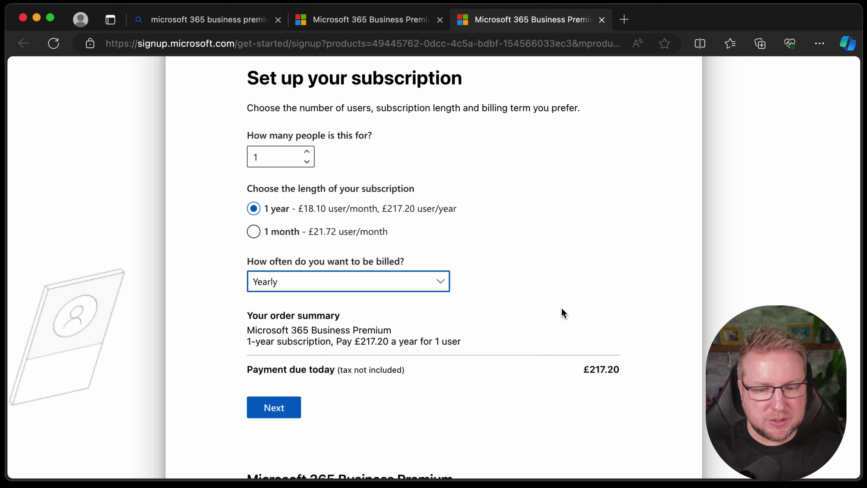
Step: Review the yearly summary, then set billing back to Monthly with £18.10 due today
{"action": "scroll", "coordinate": [582, 369], "scroll_direction": "down", "scroll_amount": 5}
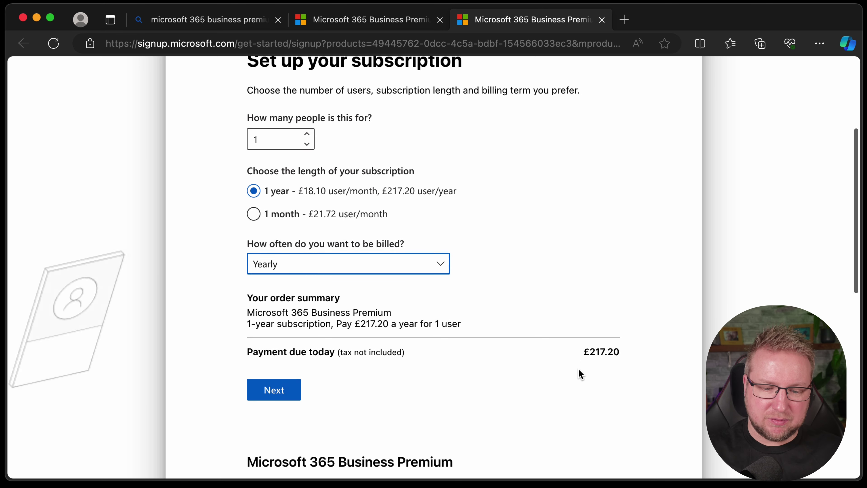
{"action": "scroll", "coordinate": [562, 380], "scroll_direction": "down", "scroll_amount": 10}
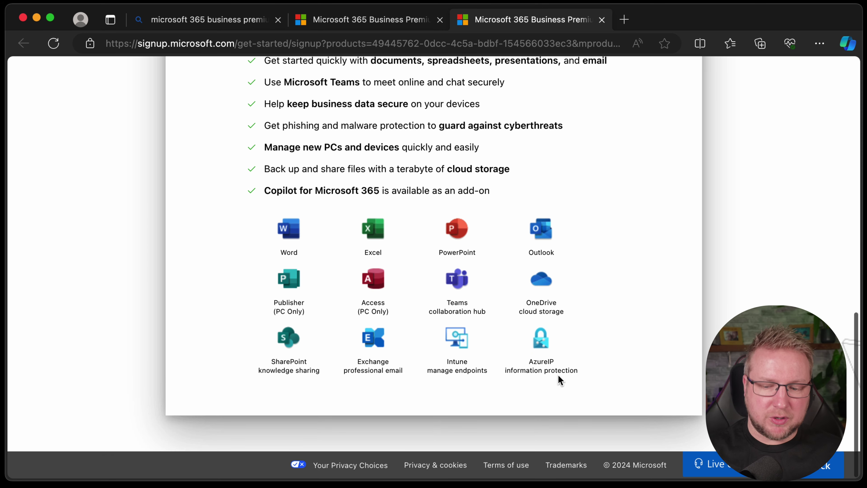
{"action": "scroll", "coordinate": [558, 373], "scroll_direction": "up", "scroll_amount": 6}
{"action": "scroll", "coordinate": [559, 379], "scroll_direction": "up", "scroll_amount": 13}
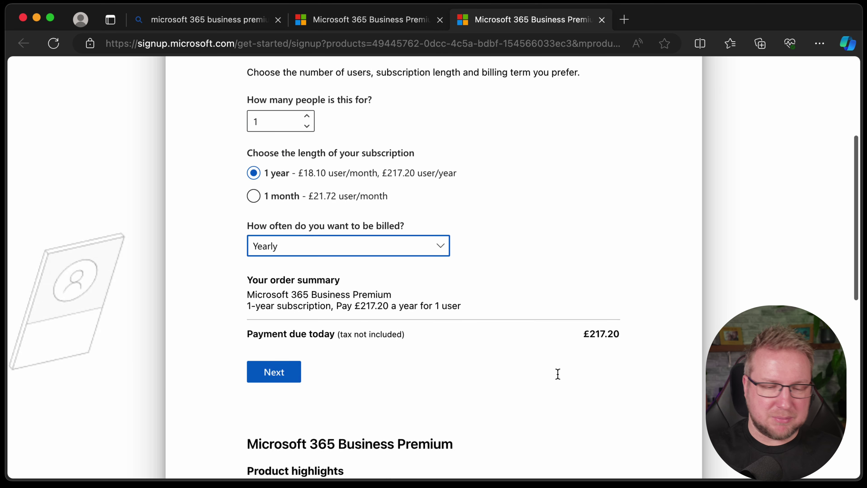
{"action": "scroll", "coordinate": [555, 370], "scroll_direction": "down", "scroll_amount": 2}
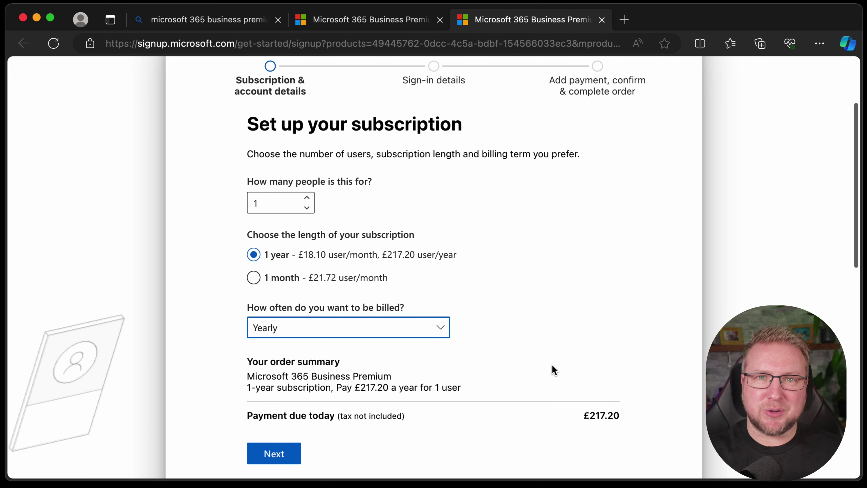
{"action": "scroll", "coordinate": [553, 371], "scroll_direction": "up", "scroll_amount": 1}
{"action": "scroll", "coordinate": [553, 372], "scroll_direction": "down", "scroll_amount": 1}
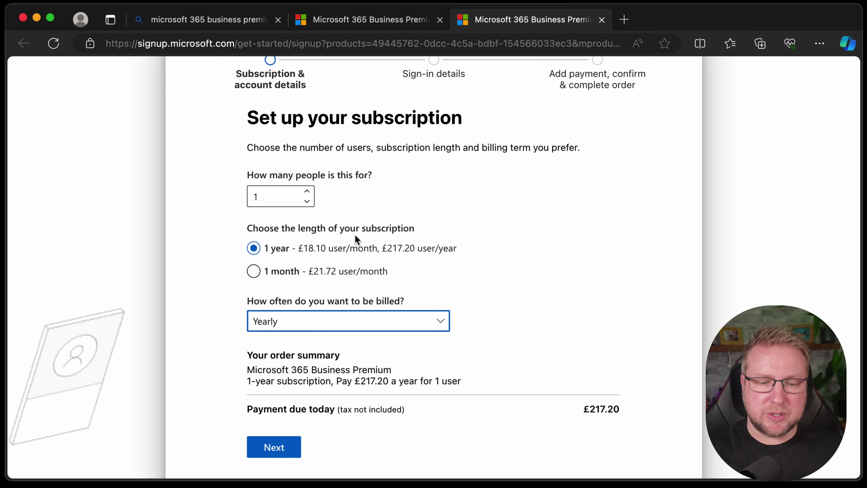
{"action": "left_click", "coordinate": [382, 328]}
{"action": "left_click", "coordinate": [366, 368]}
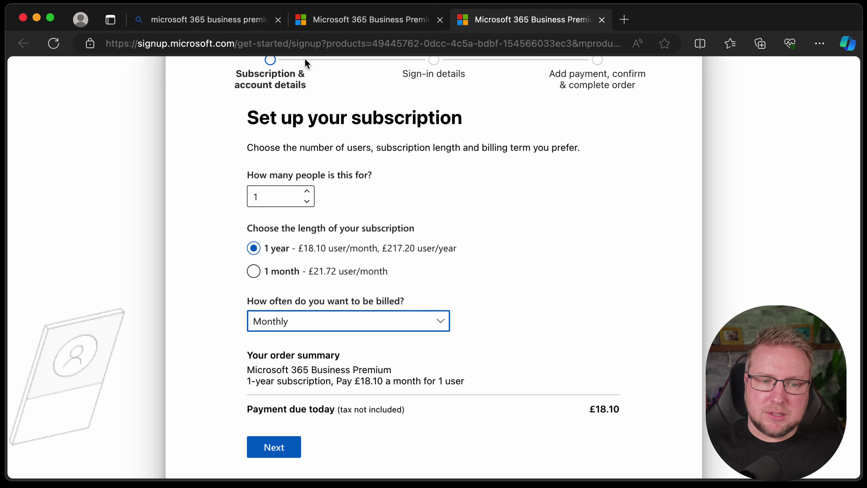
Step: Google 'microsoft 365 trial' and open Microsoft's sponsored 'Try Free For One Month' ad
{"action": "left_click", "coordinate": [305, 48]}
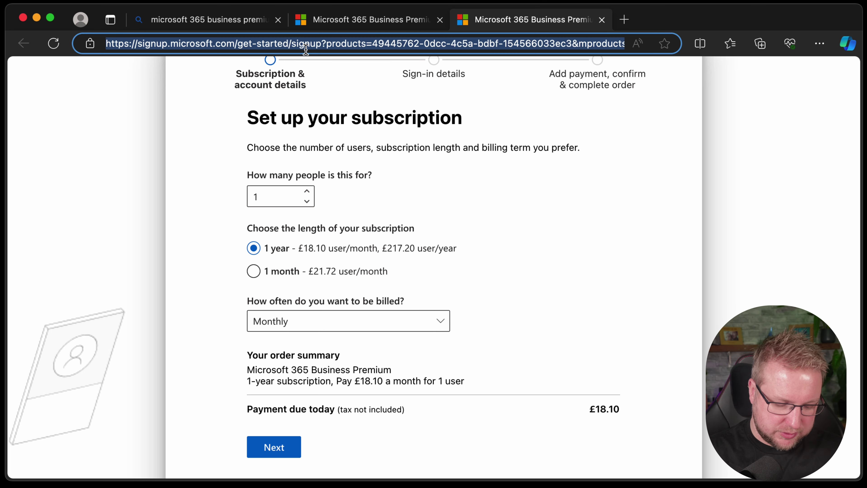
{"action": "type", "text": "google.com"}
{"action": "key", "text": "Return"}
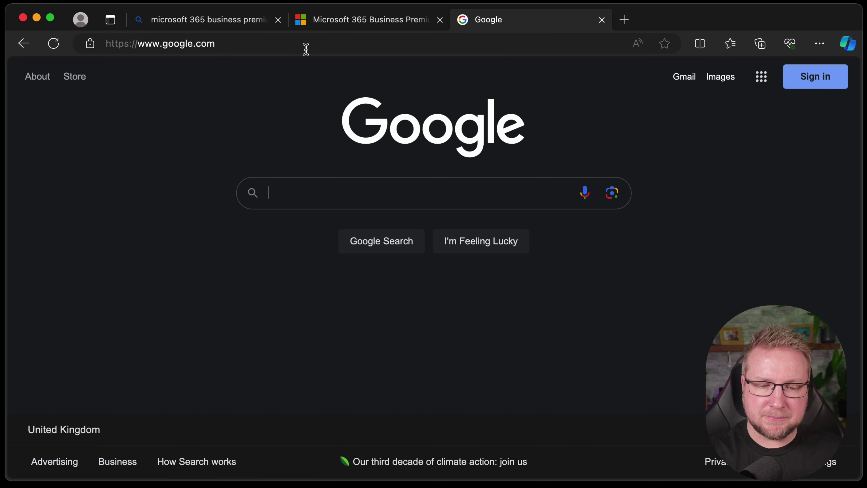
{"action": "type", "text": "microsoft 365 t"}
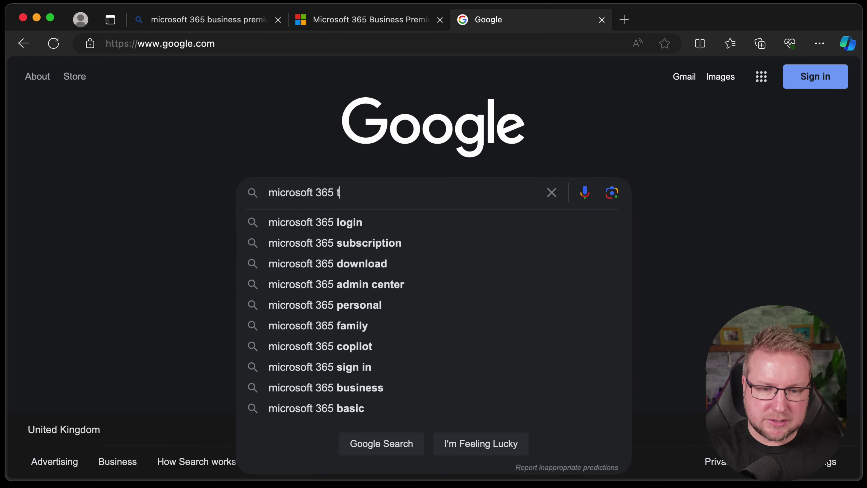
{"action": "type", "text": "rial"}
{"action": "key", "text": "Return"}
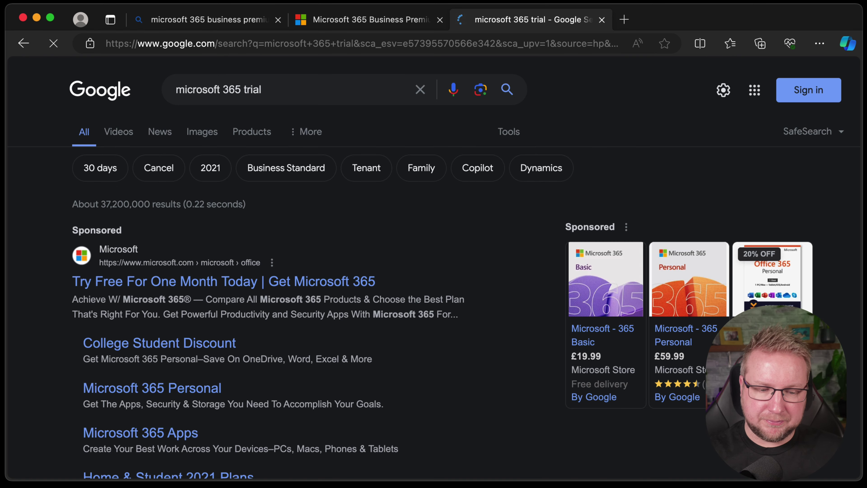
{"action": "left_click", "coordinate": [301, 283]}
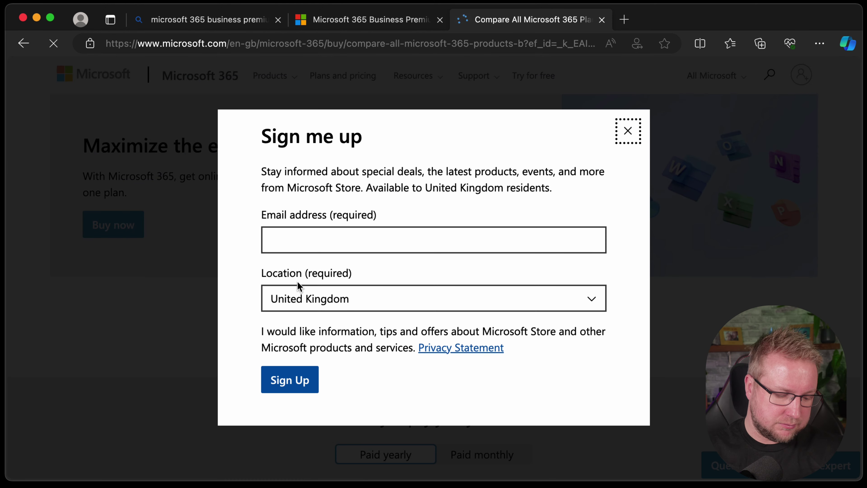
Step: Dismiss the sign-up popup and compare the Basic, Standard, Premium and Apps for business plan prices
{"action": "left_click", "coordinate": [629, 130]}
{"action": "scroll", "coordinate": [501, 238], "scroll_direction": "down", "scroll_amount": 3}
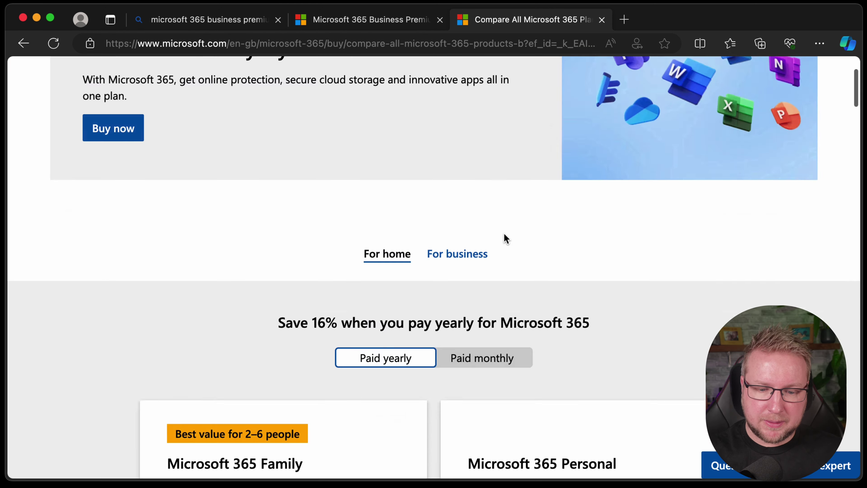
{"action": "scroll", "coordinate": [462, 257], "scroll_direction": "down", "scroll_amount": 2}
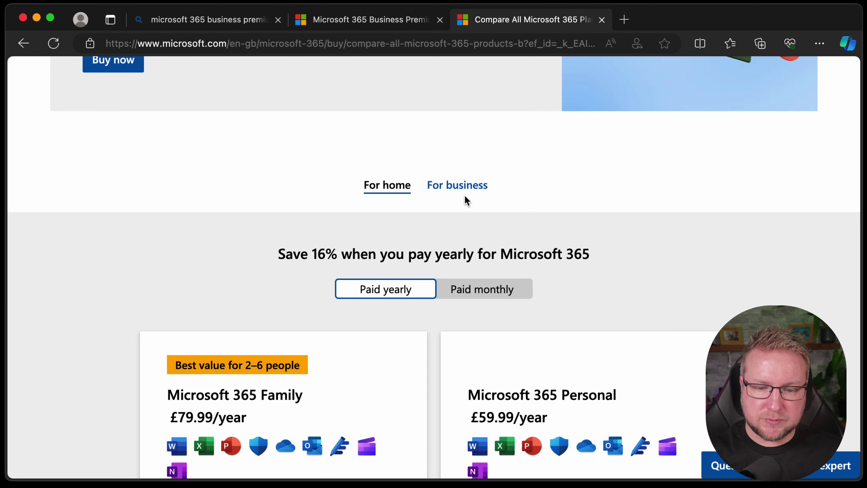
{"action": "left_click", "coordinate": [467, 188]}
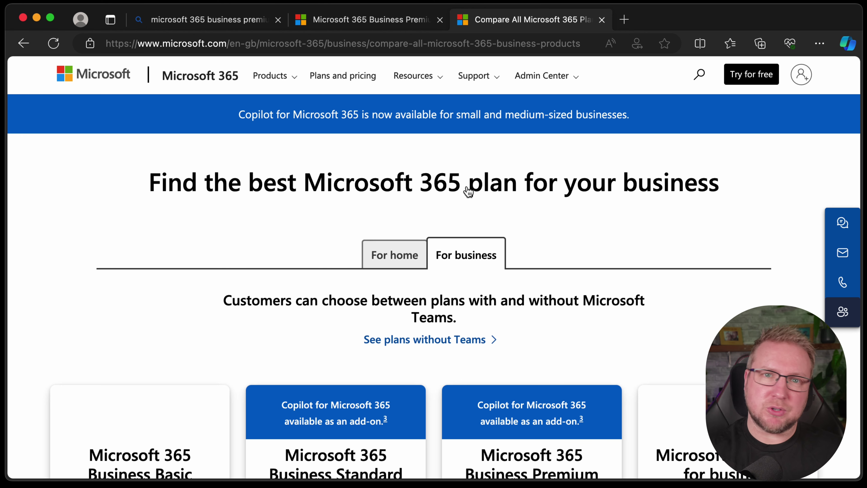
{"action": "scroll", "coordinate": [519, 215], "scroll_direction": "down", "scroll_amount": 10}
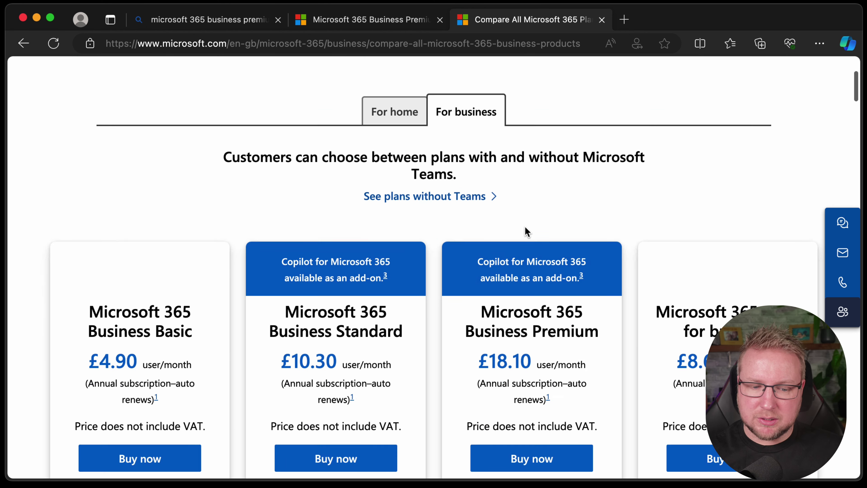
{"action": "scroll", "coordinate": [307, 348], "scroll_direction": "down", "scroll_amount": 3}
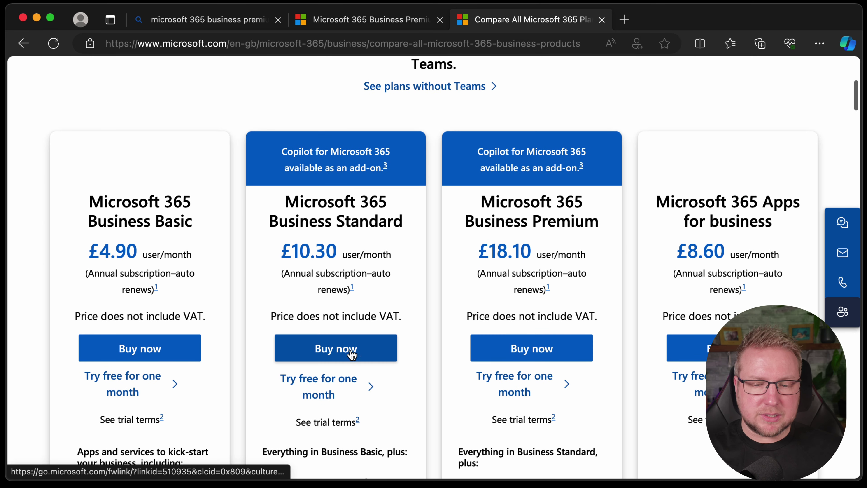
{"action": "scroll", "coordinate": [615, 364], "scroll_direction": "down", "scroll_amount": 6}
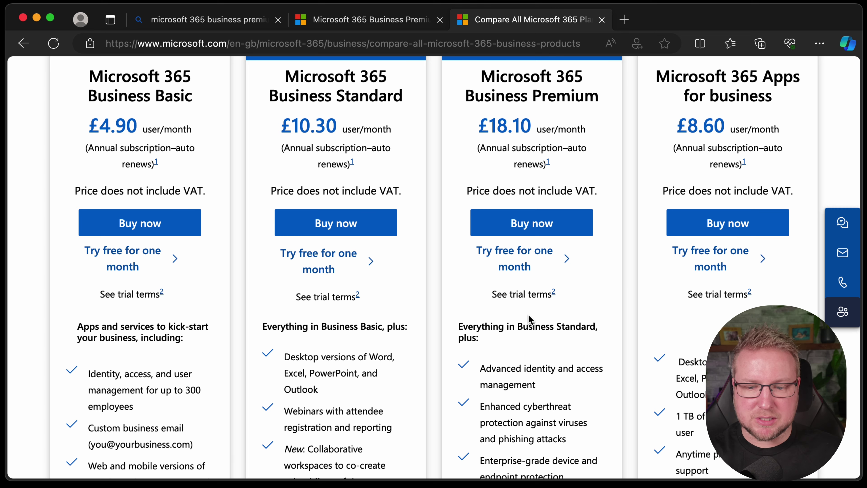
{"action": "scroll", "coordinate": [512, 300], "scroll_direction": "up", "scroll_amount": 10}
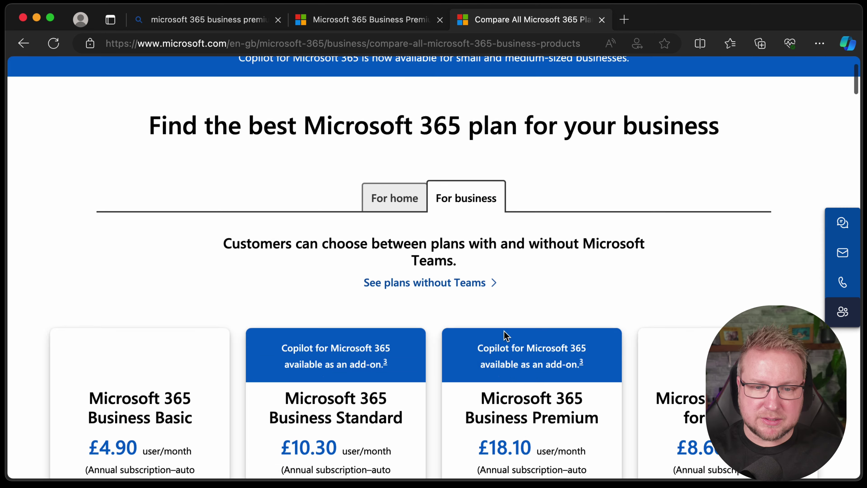
{"action": "left_click", "coordinate": [289, 80]}
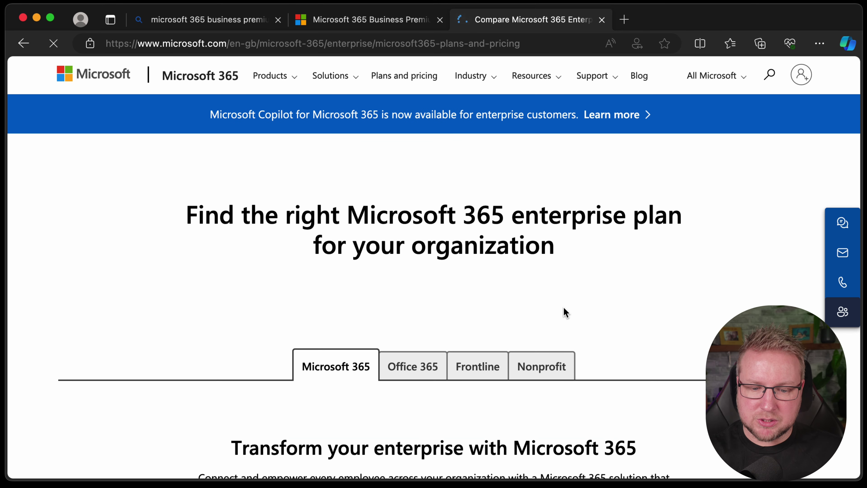
Step: Scroll to the Microsoft 365 E3 (no Teams) card and start its one-month free trial
{"action": "scroll", "coordinate": [565, 313], "scroll_direction": "down", "scroll_amount": 10}
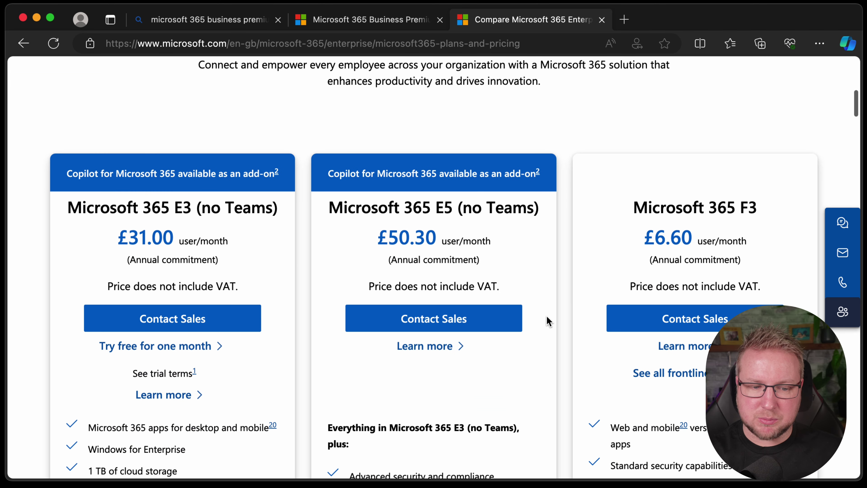
{"action": "scroll", "coordinate": [546, 321], "scroll_direction": "down", "scroll_amount": 2}
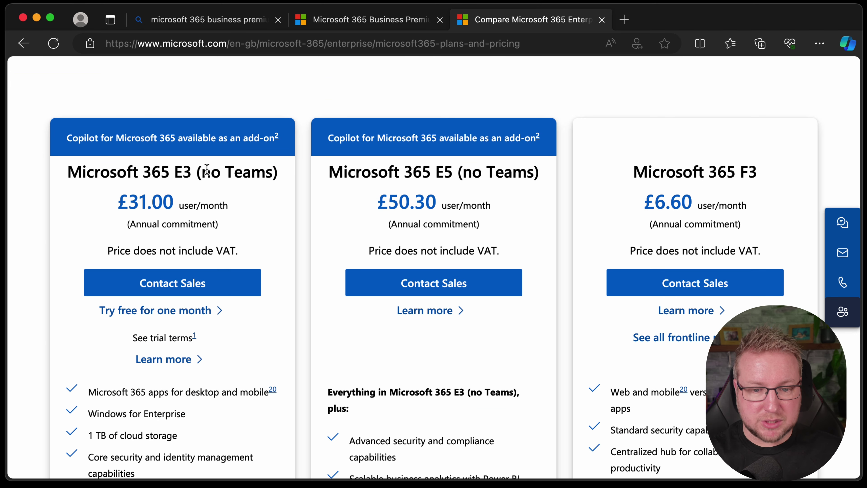
{"action": "scroll", "coordinate": [250, 212], "scroll_direction": "down", "scroll_amount": 1}
{"action": "scroll", "coordinate": [256, 216], "scroll_direction": "down", "scroll_amount": 3}
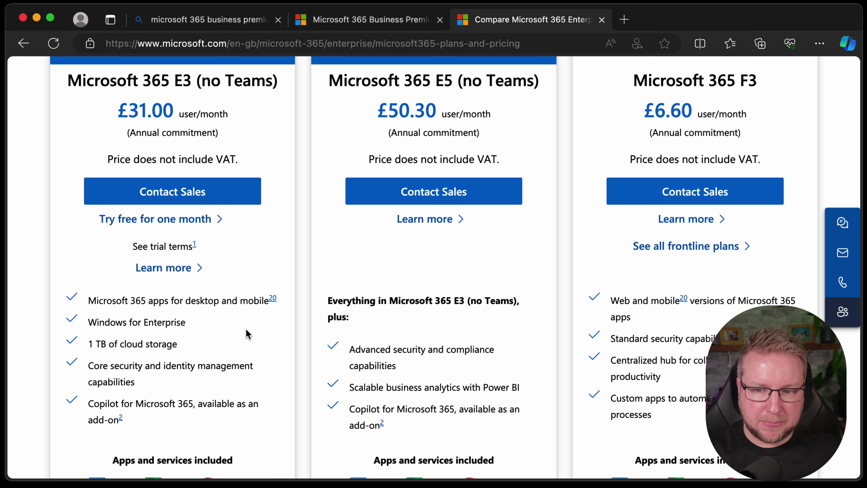
{"action": "scroll", "coordinate": [246, 333], "scroll_direction": "down", "scroll_amount": 1}
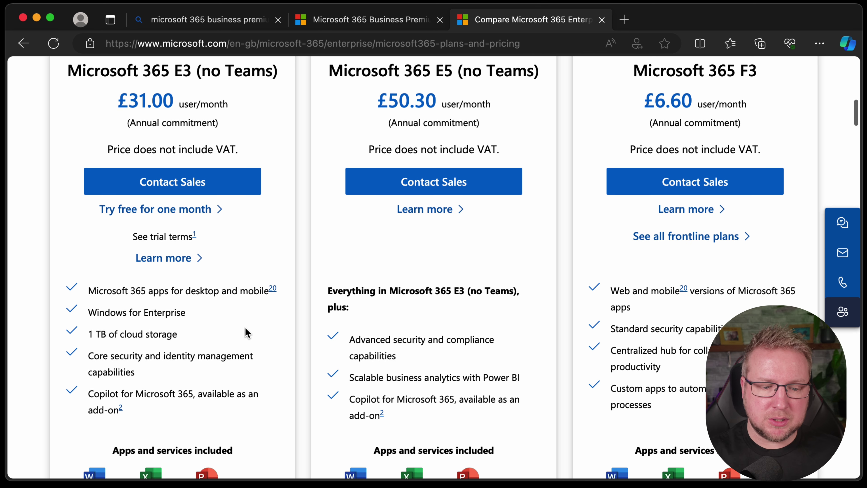
{"action": "scroll", "coordinate": [241, 319], "scroll_direction": "up", "scroll_amount": 1}
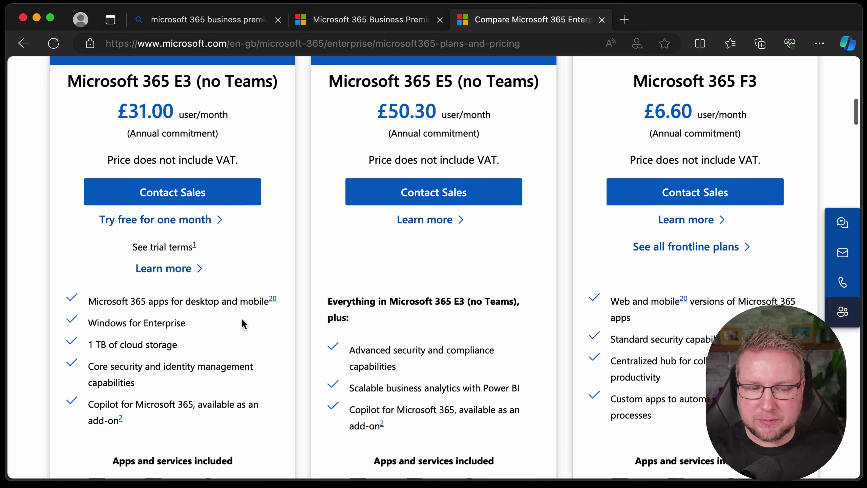
{"action": "left_click", "coordinate": [172, 221]}
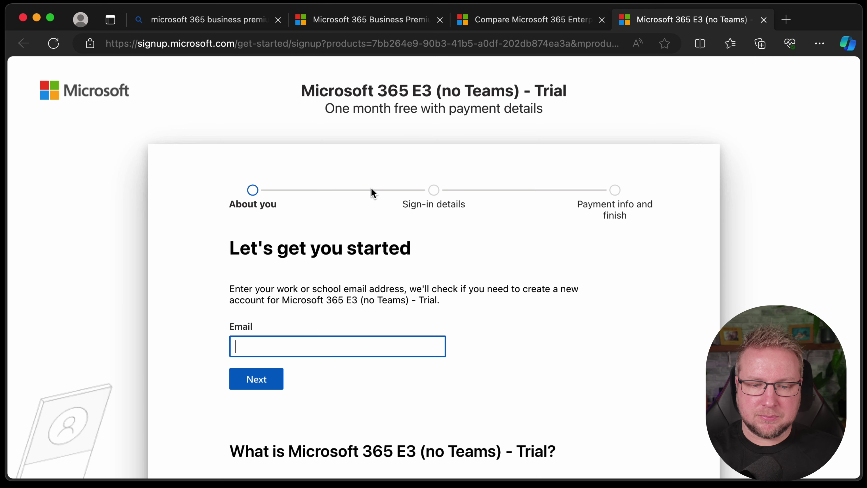
Step: Submit the work email and choose to set up a new account
{"action": "scroll", "coordinate": [371, 190], "scroll_direction": "down", "scroll_amount": 1}
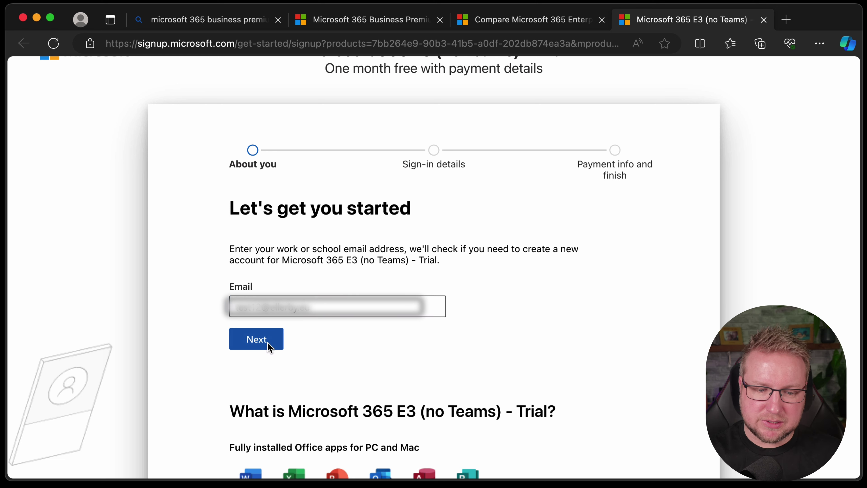
{"action": "left_click", "coordinate": [267, 343]}
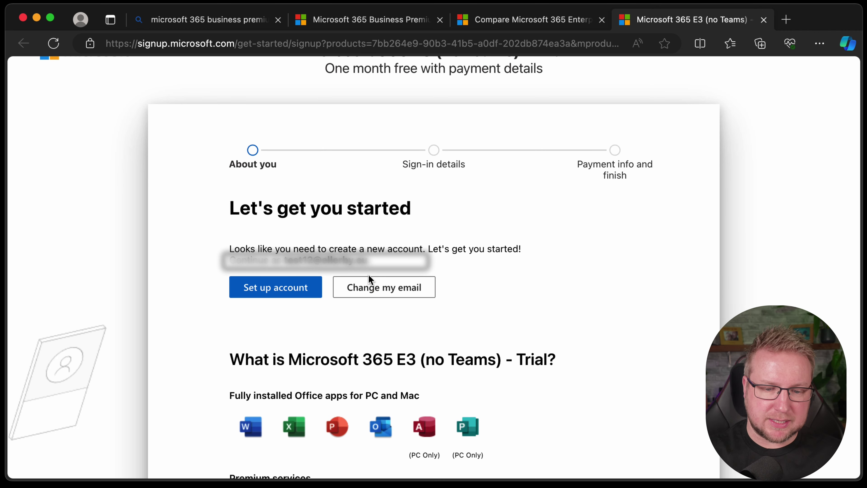
{"action": "left_click", "coordinate": [266, 289]}
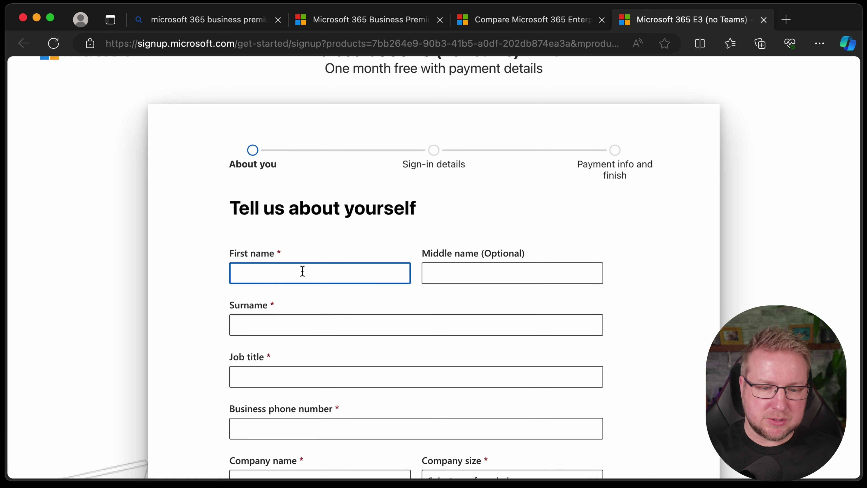
Step: Fill in first name and surname 'Test' and job title 'Tester'
{"action": "type", "text": "Test"}
{"action": "key", "text": "Tab"}
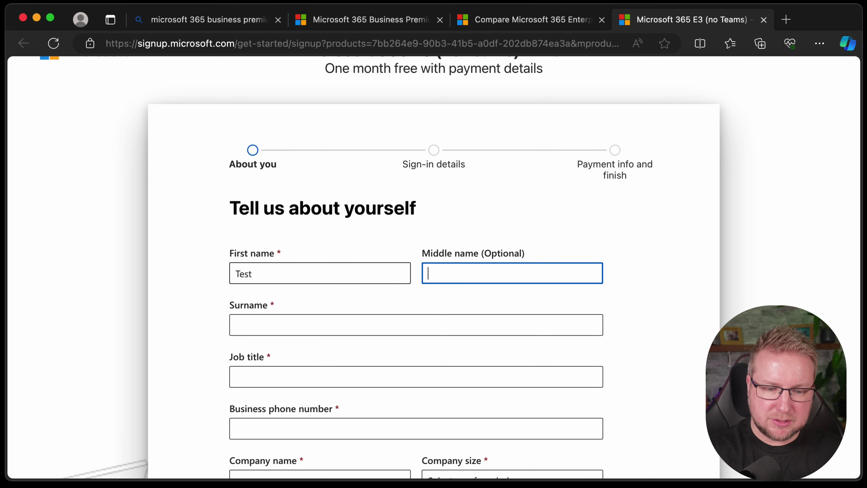
{"action": "key", "text": "Tab"}
{"action": "type", "text": "test"}
{"action": "key", "text": "BackSpace"}
{"action": "key", "text": "BackSpace"}
{"action": "key", "text": "BackSpace"}
{"action": "key", "text": "BackSpace"}
{"action": "type", "text": "Test"}
{"action": "key", "text": "Tab"}
{"action": "type", "text": "te"}
{"action": "key", "text": "BackSpace"}
{"action": "key", "text": "BackSpace"}
{"action": "type", "text": "Tester"}
{"action": "scroll", "coordinate": [306, 269], "scroll_direction": "down", "scroll_amount": 3}
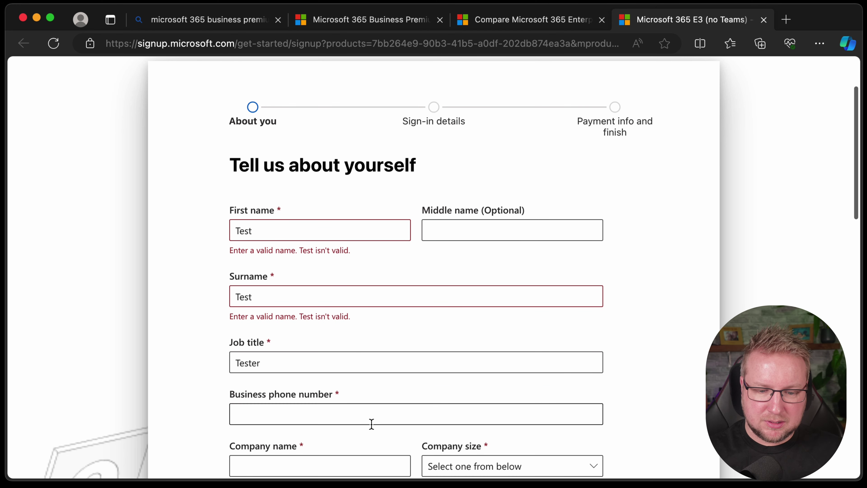
Step: Replace the rejected names with the user's real first name and surname, then submit the details
{"action": "left_click", "coordinate": [364, 416]}
{"action": "scroll", "coordinate": [342, 274], "scroll_direction": "down", "scroll_amount": 5}
{"action": "left_click", "coordinate": [312, 126]}
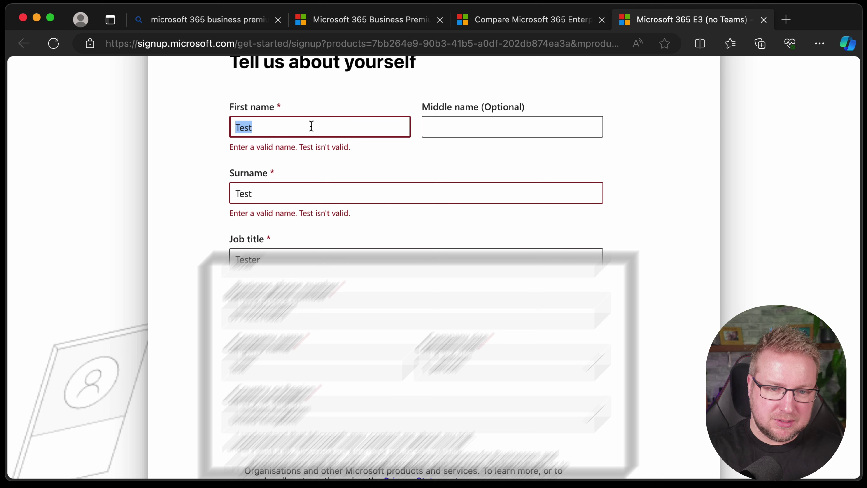
{"action": "key", "text": "super+a"}
{"action": "key", "text": "Tab"}
{"action": "key", "text": "Tab"}
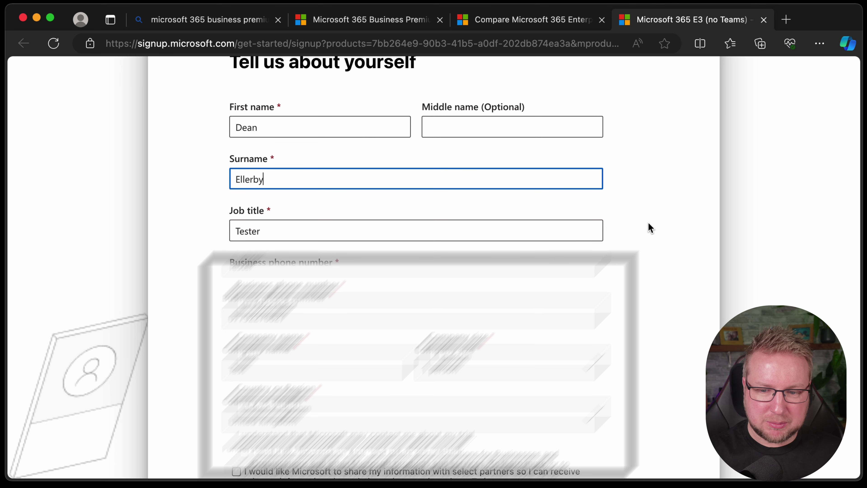
{"action": "left_click", "coordinate": [655, 221]}
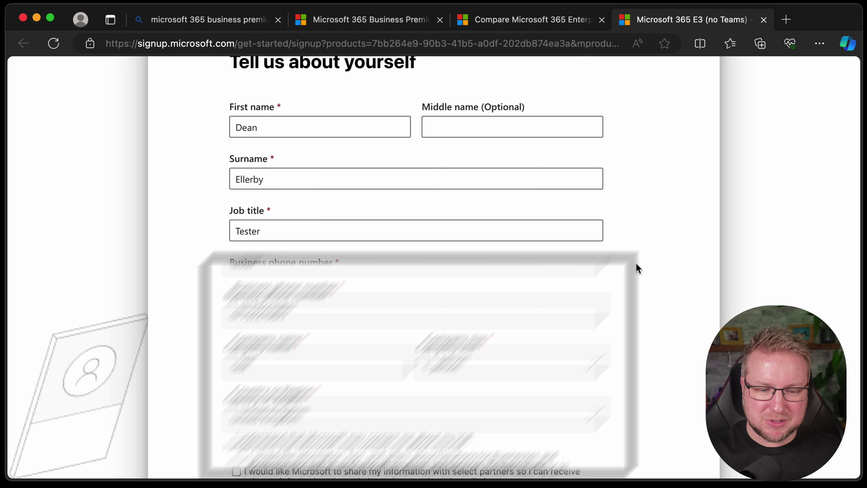
{"action": "key", "text": "Return"}
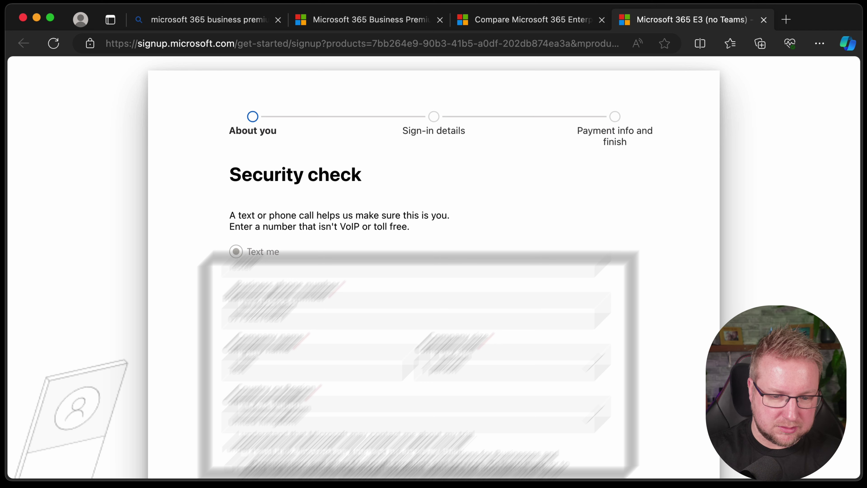
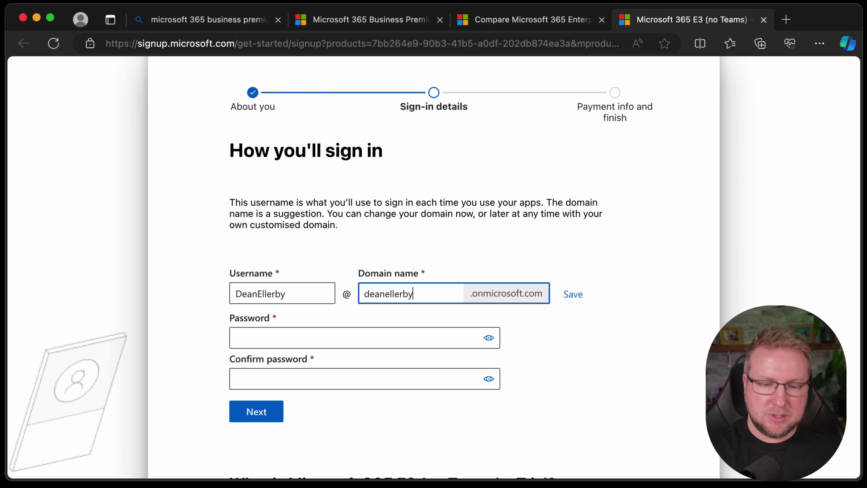
Step: Append 1 to the suggested domain name and enter the account password
{"action": "scroll", "coordinate": [534, 271], "scroll_direction": "down", "scroll_amount": 1}
{"action": "left_click", "coordinate": [431, 336]}
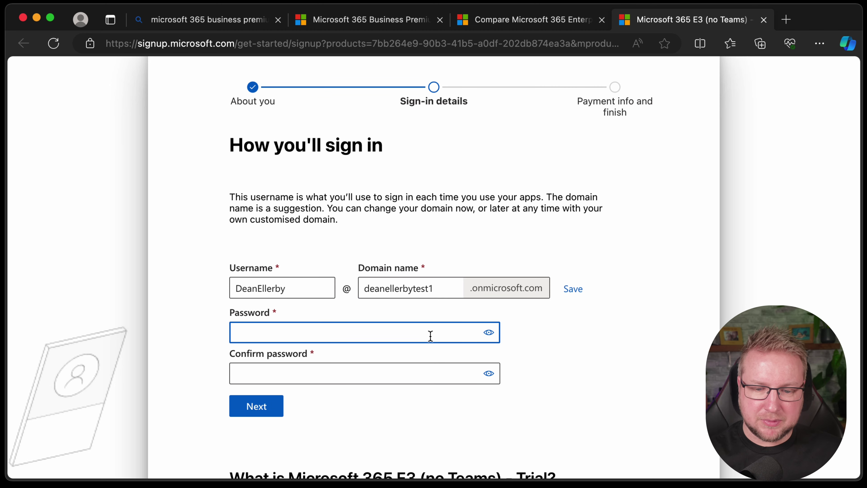
{"action": "type", "text": "•••••••"}
{"action": "key", "text": "super+a"}
{"action": "type", "text": "•"}
{"action": "key", "text": "BackSpace"}
{"action": "type", "text": "••••••••••••••••"}
Step: Confirm the password and submit the sign-in details to create the account
{"action": "key", "text": "Tab"}
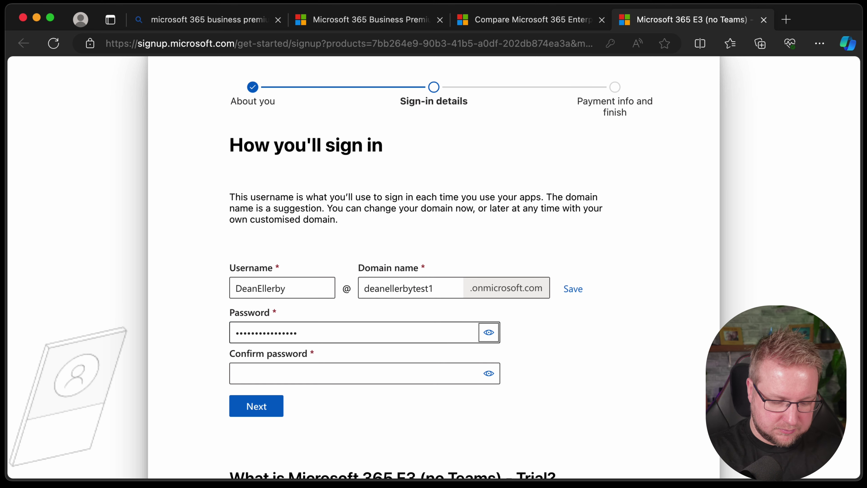
{"action": "key", "text": "Tab"}
{"action": "type", "text": "••••••••"}
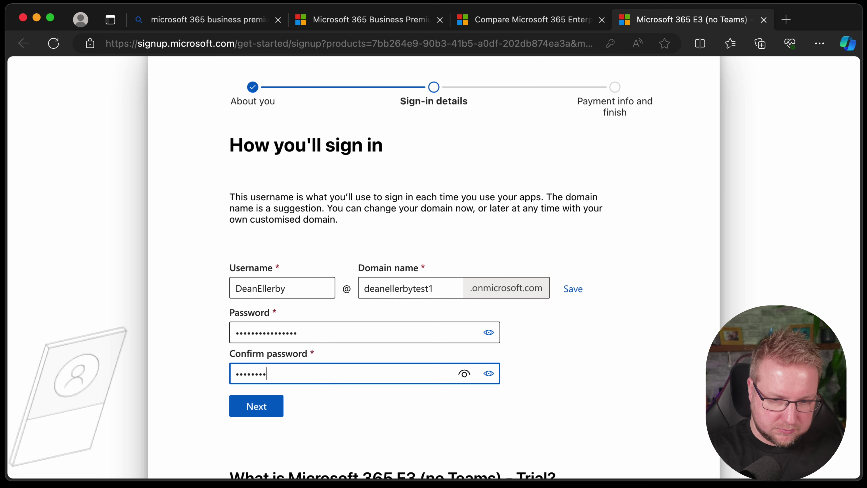
{"action": "type", "text": "••••••••"}
{"action": "scroll", "coordinate": [434, 338], "scroll_direction": "down", "scroll_amount": 3}
{"action": "left_click", "coordinate": [262, 343]}
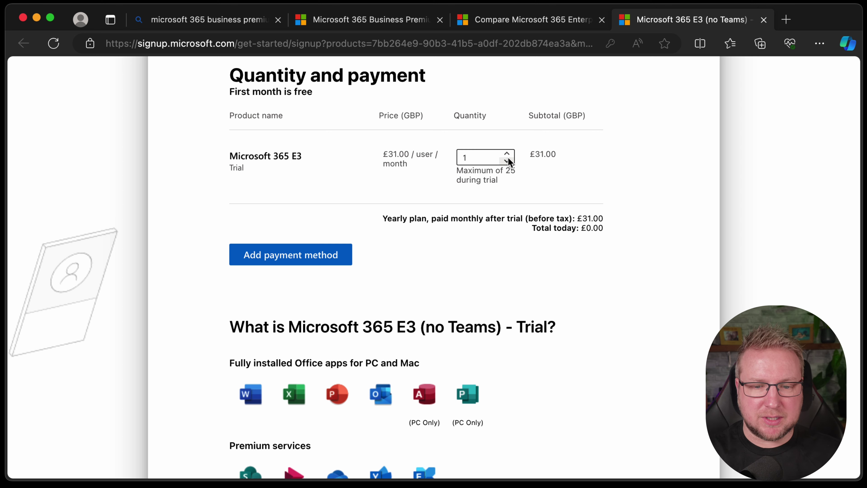
Step: Change the E3 trial licence quantity from 1 to 25 and apply it
{"action": "left_click", "coordinate": [464, 157]}
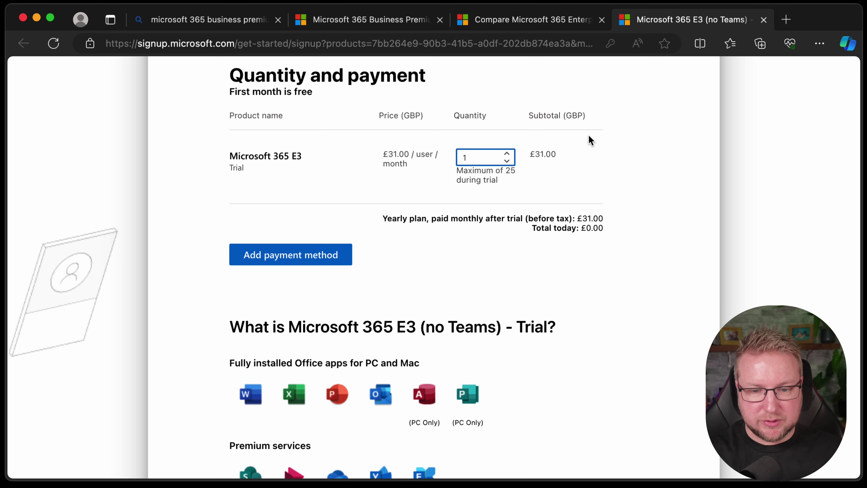
{"action": "key", "text": "BackSpace"}
{"action": "type", "text": "25"}
{"action": "left_click", "coordinate": [657, 157]}
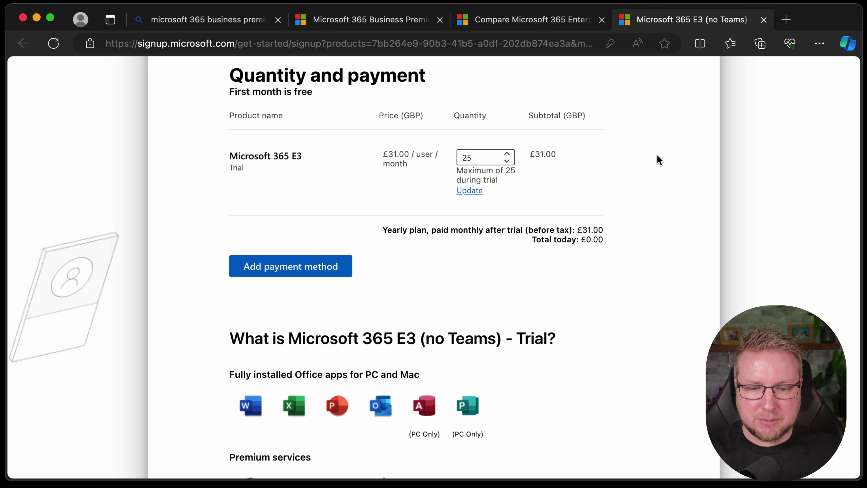
{"action": "left_click", "coordinate": [466, 191]}
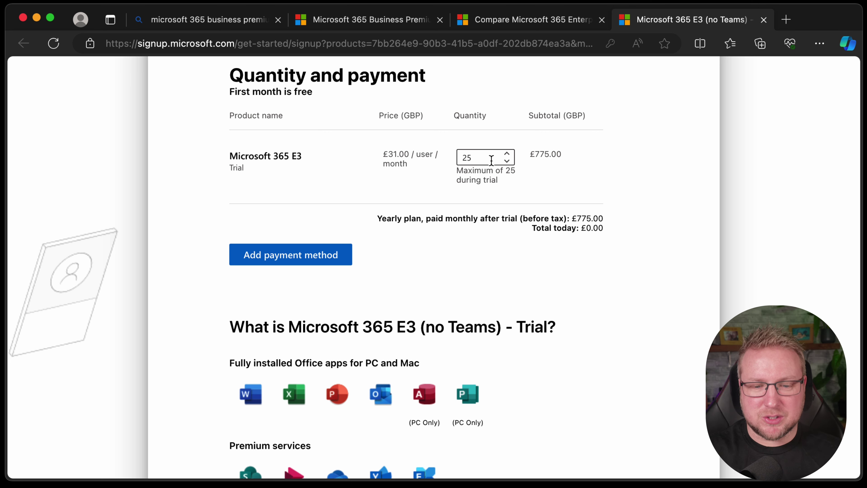
Step: Adjust the licence quantity, dismiss Edge's save-card offer and review the order page
{"action": "left_click", "coordinate": [492, 160]}
{"action": "key", "text": "Delete"}
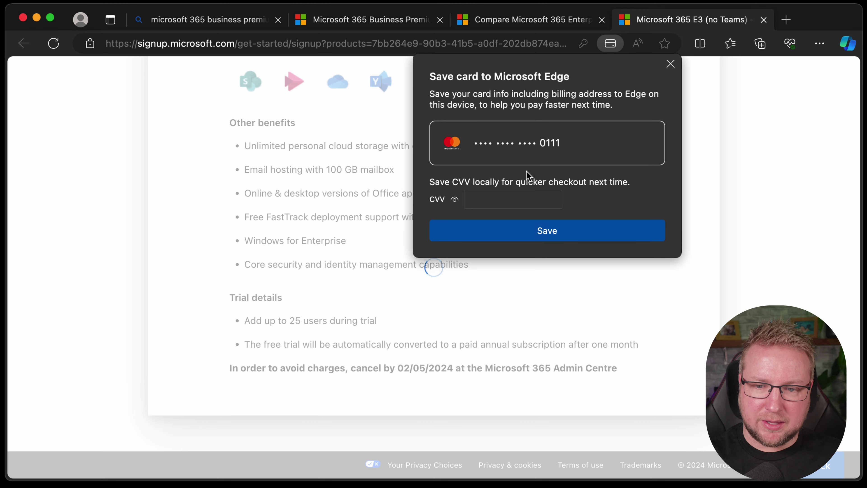
{"action": "left_click", "coordinate": [670, 64]}
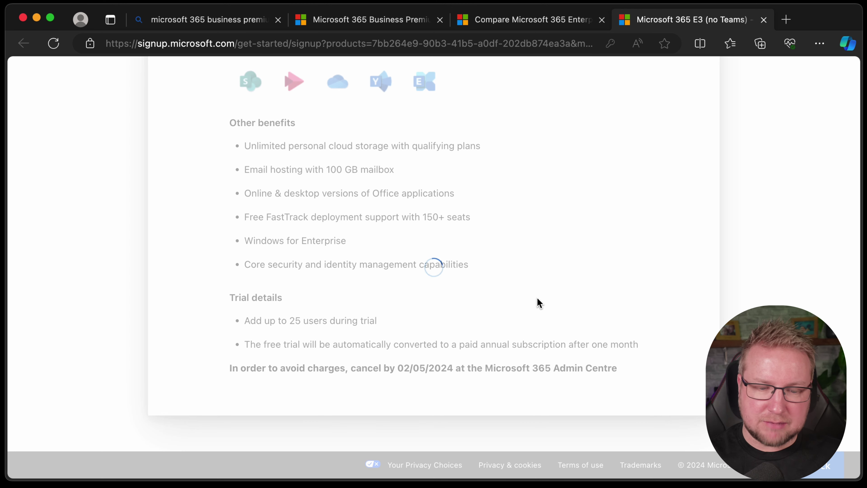
{"action": "scroll", "coordinate": [538, 302], "scroll_direction": "up", "scroll_amount": 5}
{"action": "scroll", "coordinate": [524, 309], "scroll_direction": "up", "scroll_amount": 10}
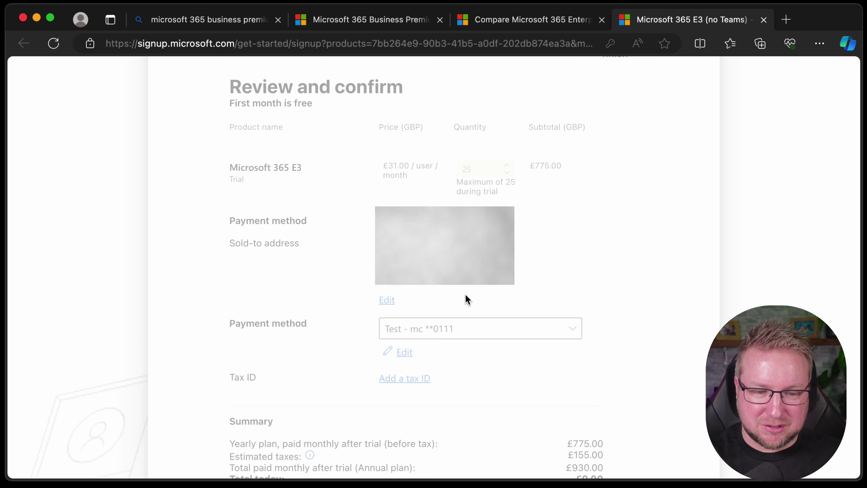
{"action": "scroll", "coordinate": [466, 300], "scroll_direction": "down", "scroll_amount": 1}
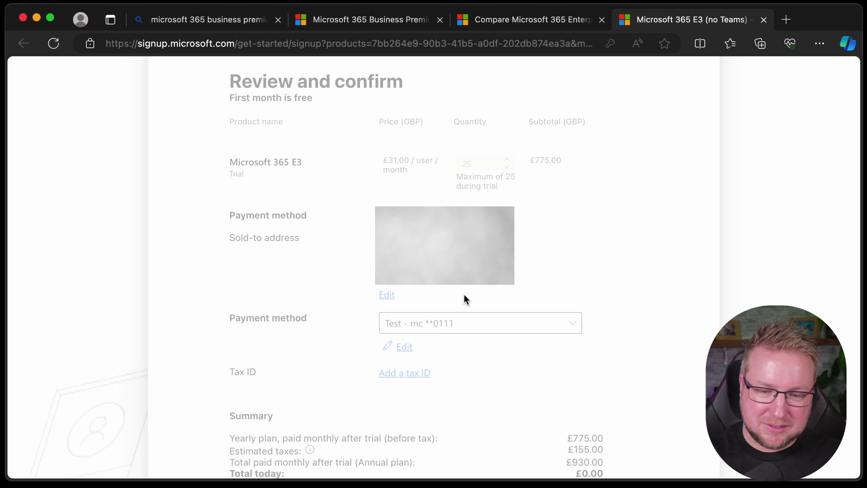
{"action": "scroll", "coordinate": [465, 299], "scroll_direction": "down", "scroll_amount": 1}
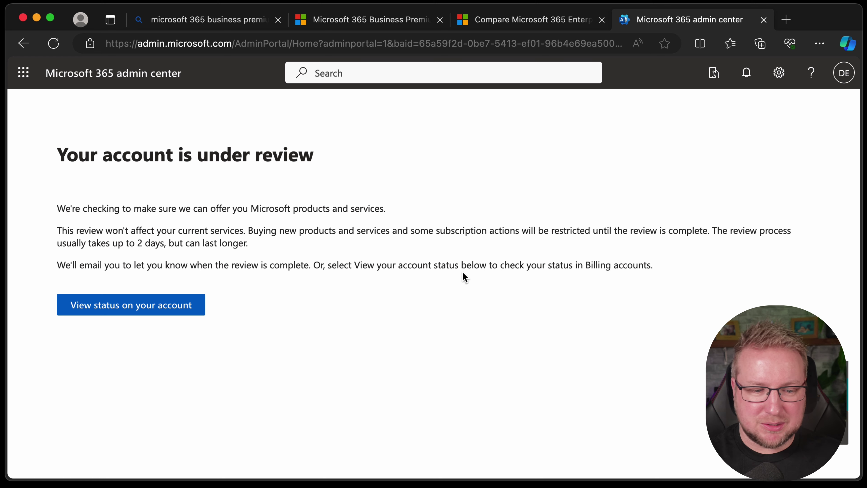
Step: Check the Test billing account's review status
{"action": "left_click", "coordinate": [146, 313]}
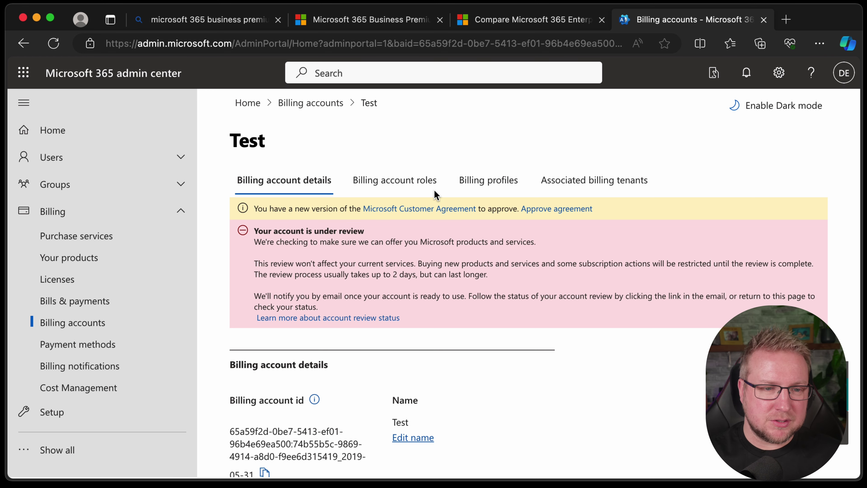
Step: Open a new blank browser window
{"action": "key", "text": "super+n"}
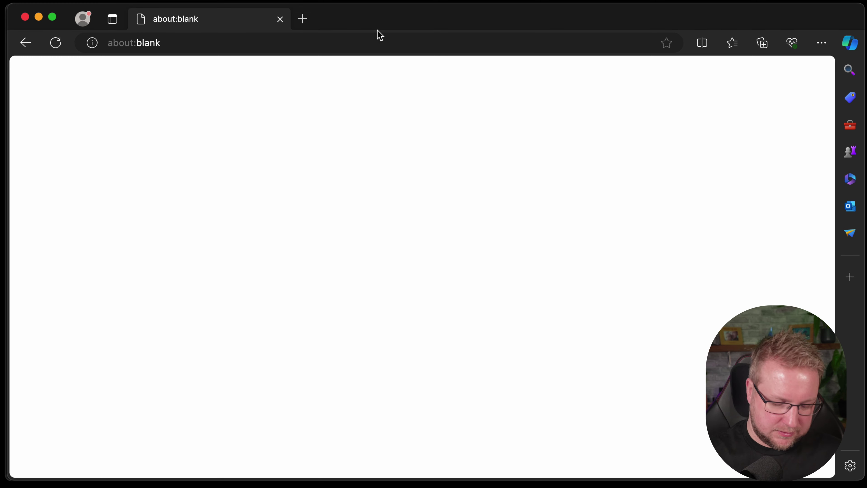
Step: Load the Microsoft 365 enterprise plans and pricing page from the copied URL
{"action": "left_click", "coordinate": [364, 42]}
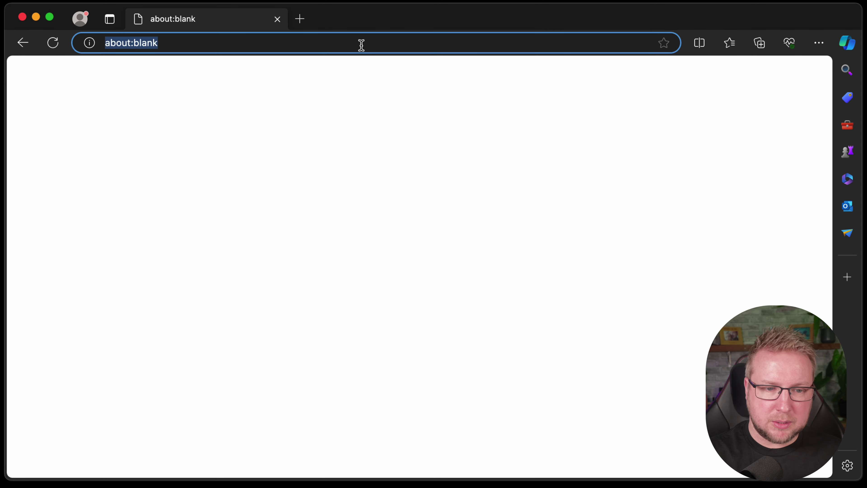
{"action": "type", "text": "https://www.microsoft.com/en-gb/microsoft-365/enterprise/microsoft365-plans-and-pricing"}
{"action": "key", "text": "Return"}
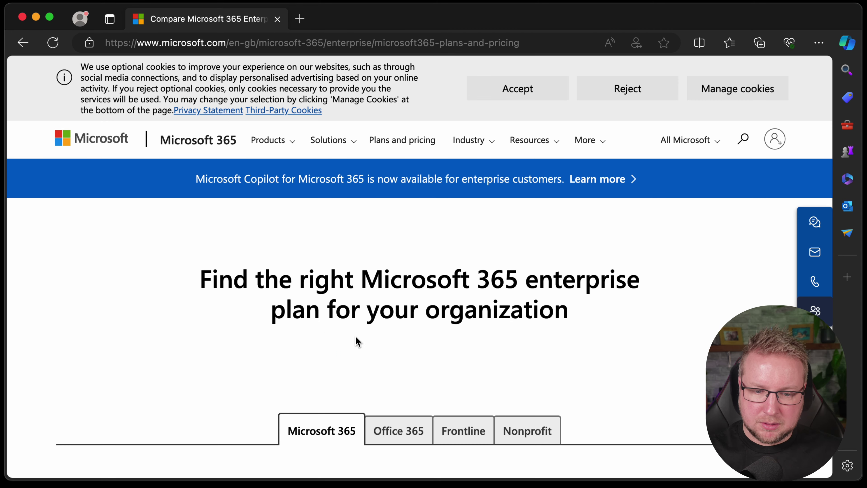
Step: Start the E3 trial signup for WorkSecureTesting and enter and confirm the account password
{"action": "scroll", "coordinate": [356, 342], "scroll_direction": "down", "scroll_amount": 10}
{"action": "scroll", "coordinate": [426, 337], "scroll_direction": "down", "scroll_amount": 3}
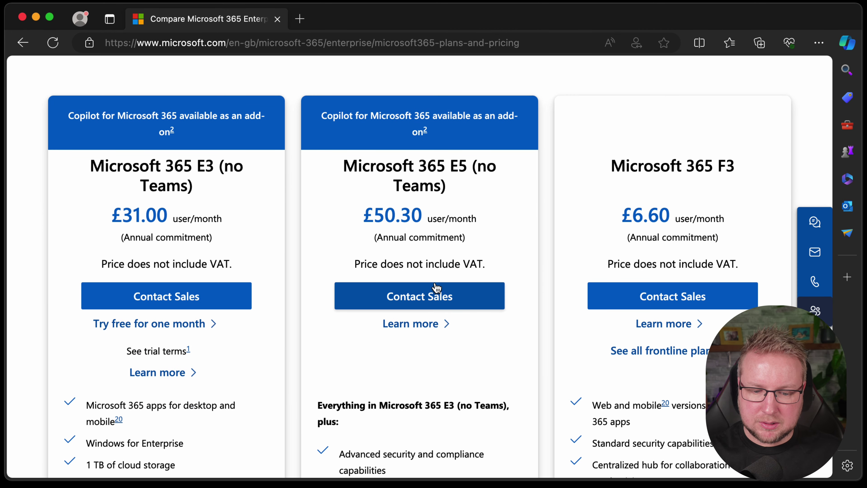
{"action": "scroll", "coordinate": [444, 317], "scroll_direction": "down", "scroll_amount": 6}
{"action": "scroll", "coordinate": [430, 359], "scroll_direction": "up", "scroll_amount": 5}
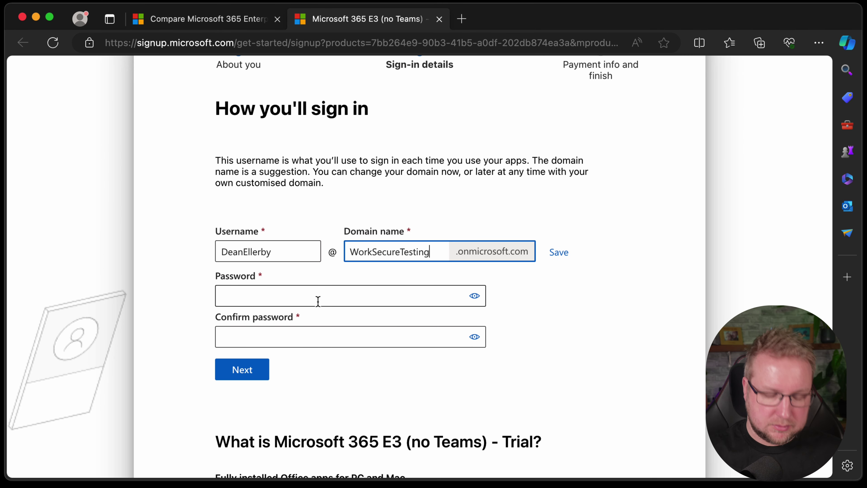
{"action": "left_click", "coordinate": [315, 294]}
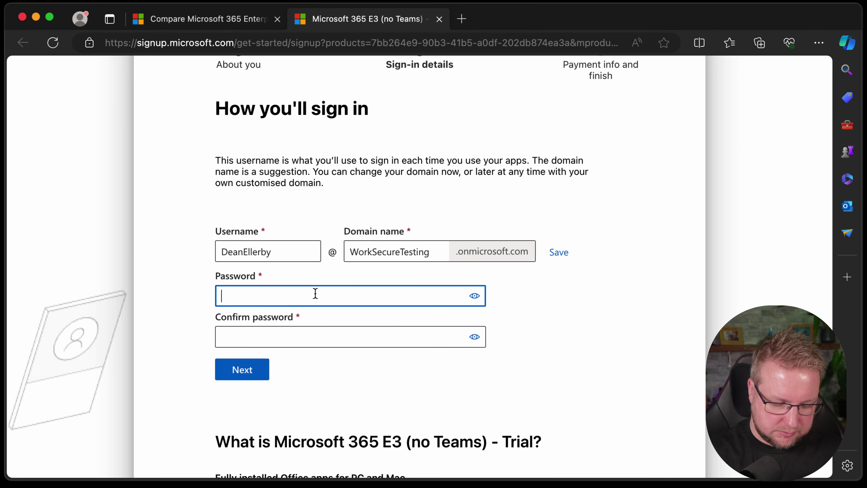
{"action": "type", "text": "••••••••••••••"}
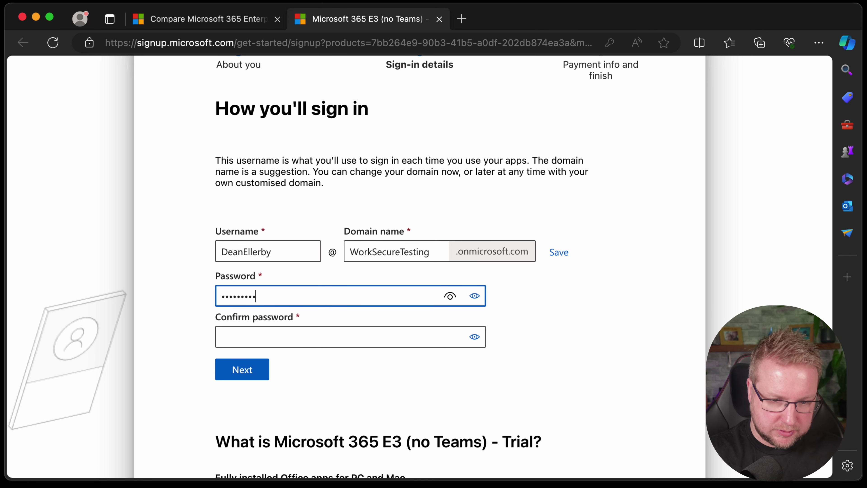
{"action": "type", "text": "••"}
{"action": "left_click", "coordinate": [222, 337]}
{"action": "type", "text": "••••"}
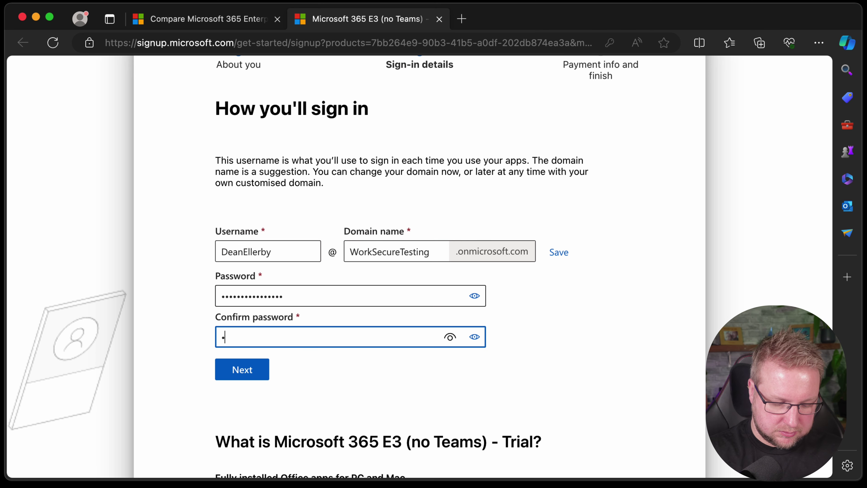
{"action": "type", "text": "••••••••••••"}
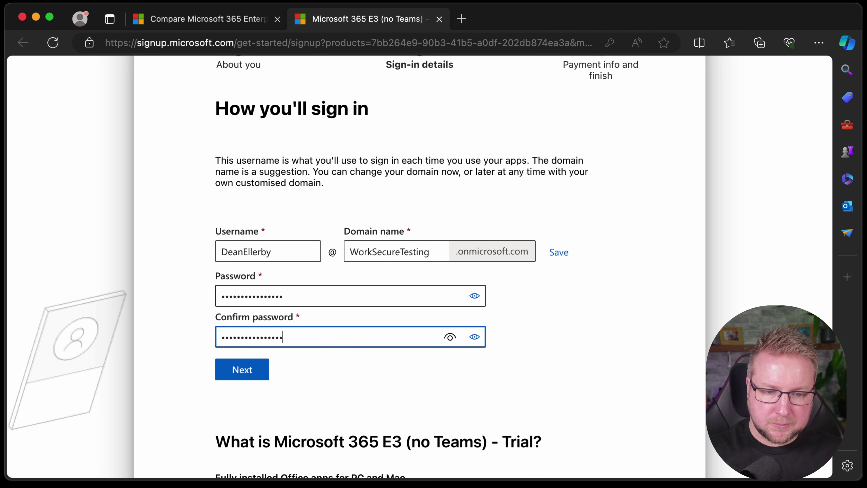
{"action": "scroll", "coordinate": [315, 293], "scroll_direction": "down", "scroll_amount": 3}
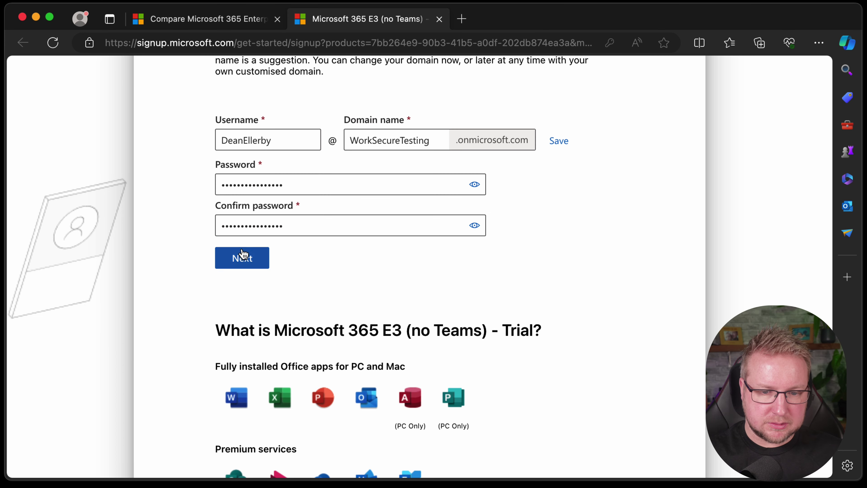
Step: Submit the sign-in details, then enter the card number on the payment form
{"action": "left_click", "coordinate": [242, 256]}
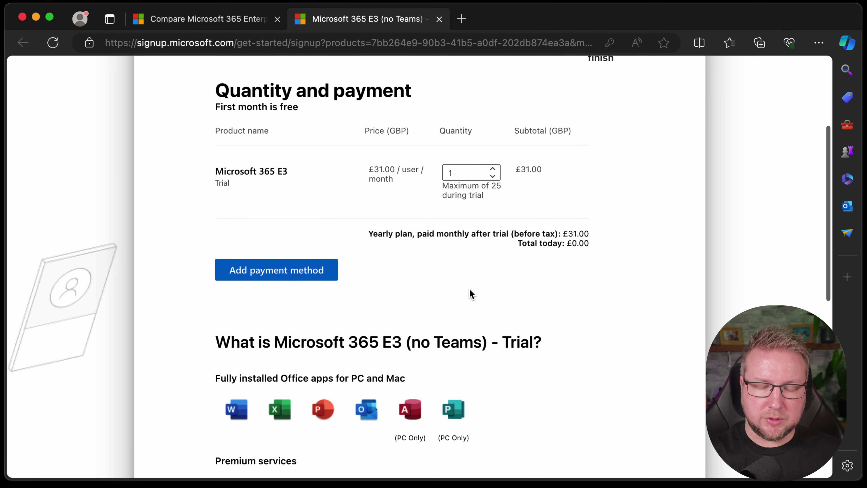
{"action": "left_click", "coordinate": [299, 279]}
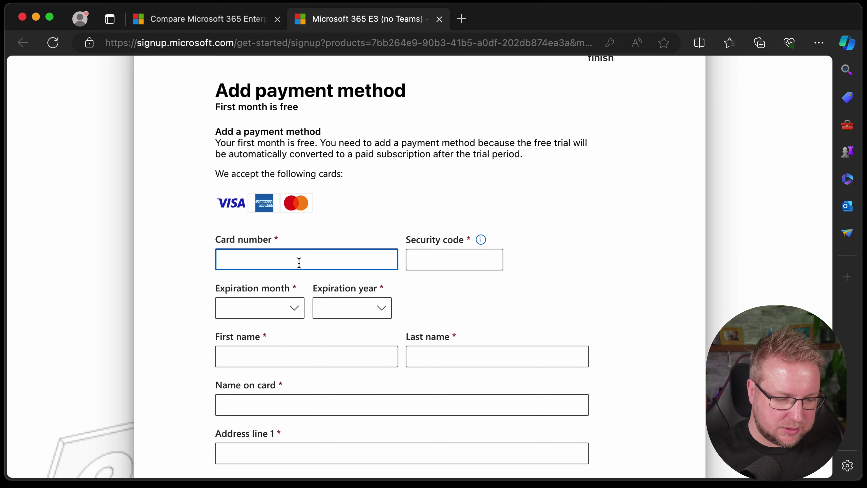
{"action": "key", "text": "super+v"}
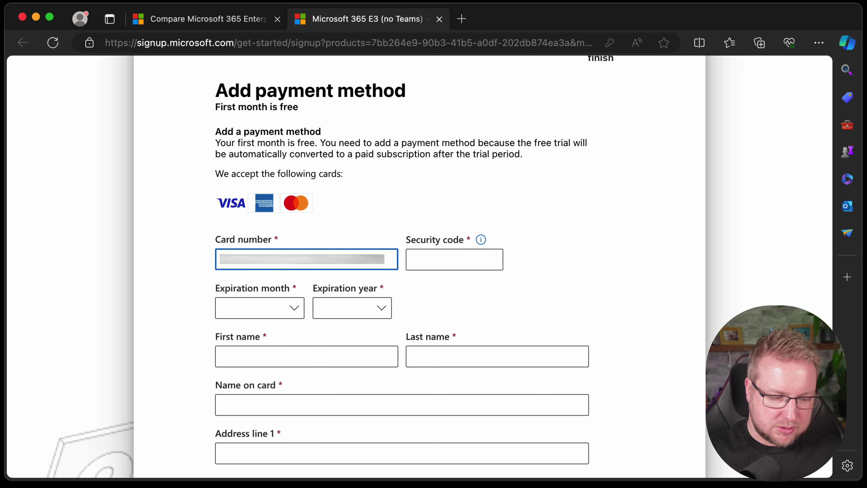
{"action": "key", "text": "Tab"}
{"action": "key", "text": "Tab"}
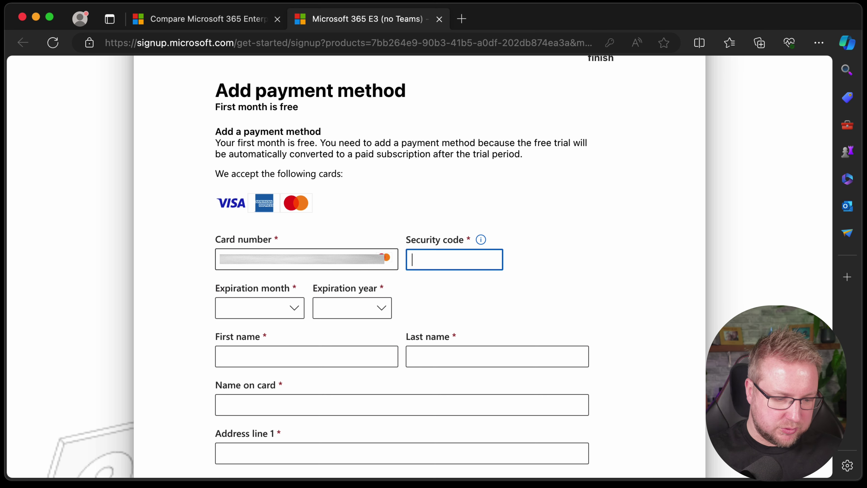
Step: Review the summary (£0.00 today, £37.20 monthly afterwards) and start the E3 trial
{"action": "scroll", "coordinate": [612, 225], "scroll_direction": "down", "scroll_amount": 10}
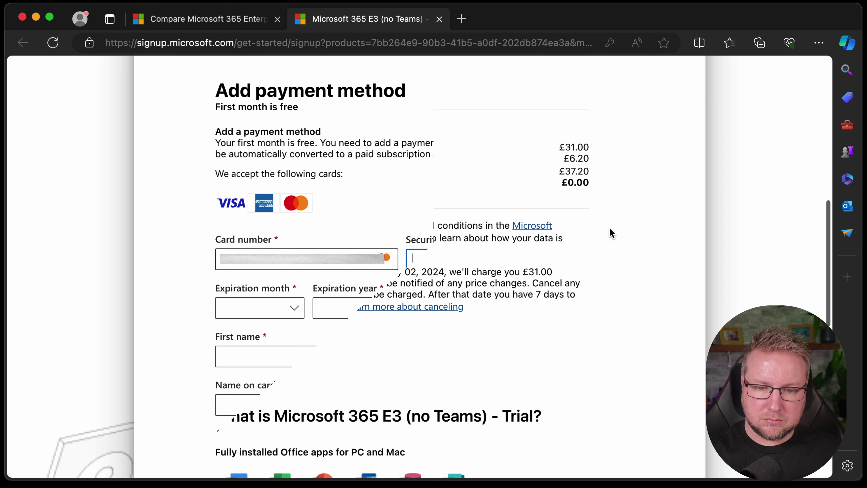
{"action": "scroll", "coordinate": [612, 233], "scroll_direction": "up", "scroll_amount": 1}
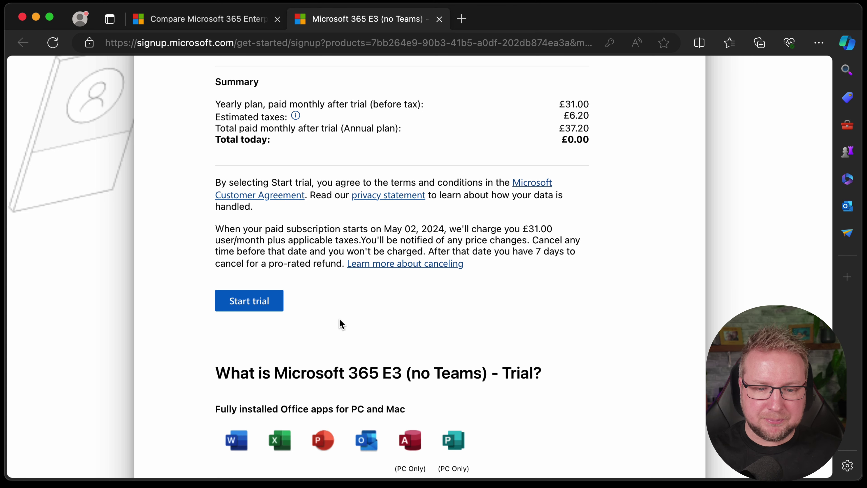
{"action": "left_click", "coordinate": [247, 300]}
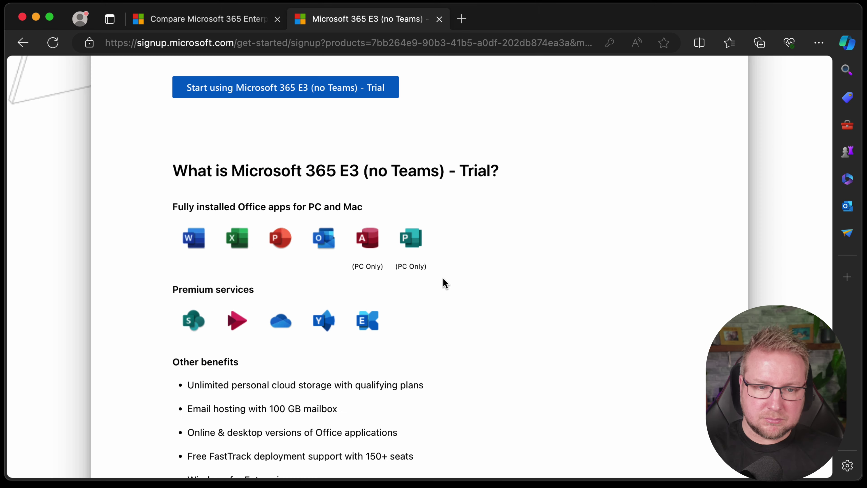
Step: Select the sign-in username, then start using Microsoft 365 E3 (no Teams) - Trial
{"action": "scroll", "coordinate": [445, 283], "scroll_direction": "up", "scroll_amount": 10}
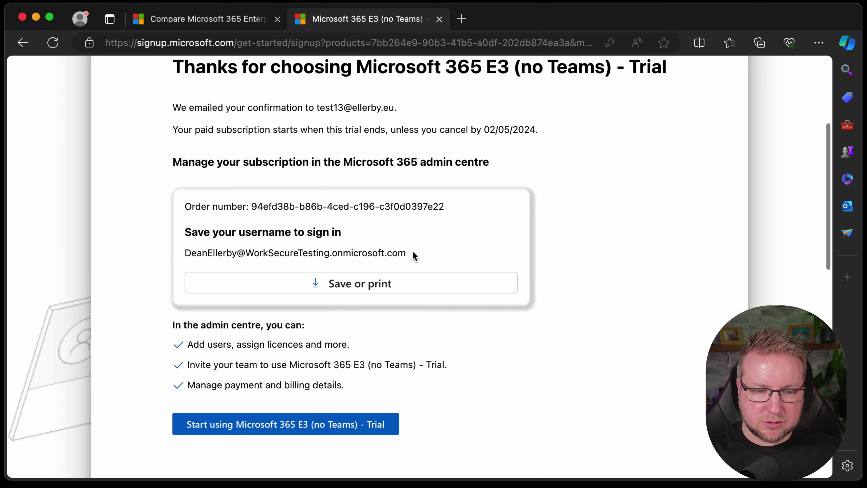
{"action": "left_click_drag", "start_coordinate": [411, 253], "coordinate": [169, 252]}
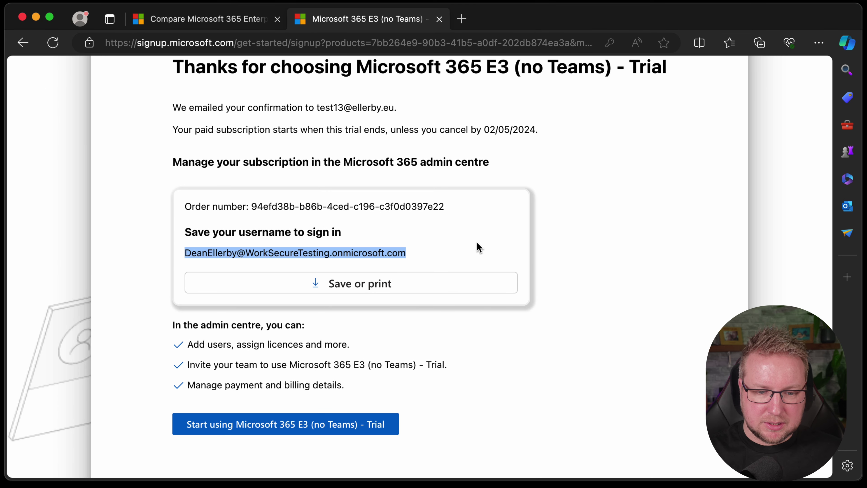
{"action": "left_click", "coordinate": [367, 419]}
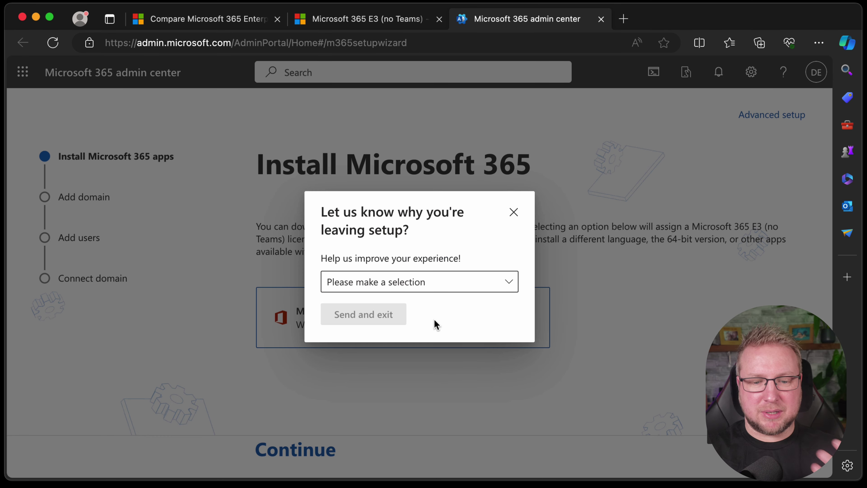
Step: Exit guided setup with reason Other, declining to be contacted by Microsoft
{"action": "left_click", "coordinate": [459, 285]}
{"action": "key", "text": "Escape"}
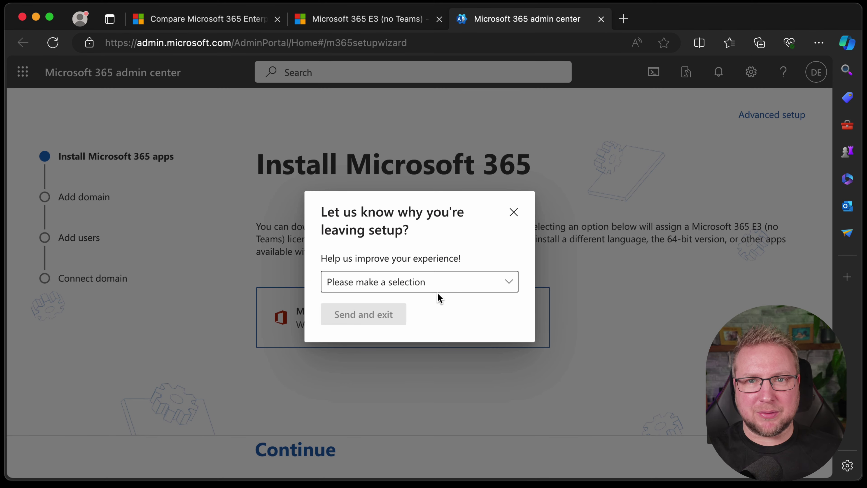
{"action": "left_click", "coordinate": [430, 287]}
{"action": "left_click", "coordinate": [389, 382]}
{"action": "left_click", "coordinate": [385, 333]}
{"action": "left_click", "coordinate": [383, 367]}
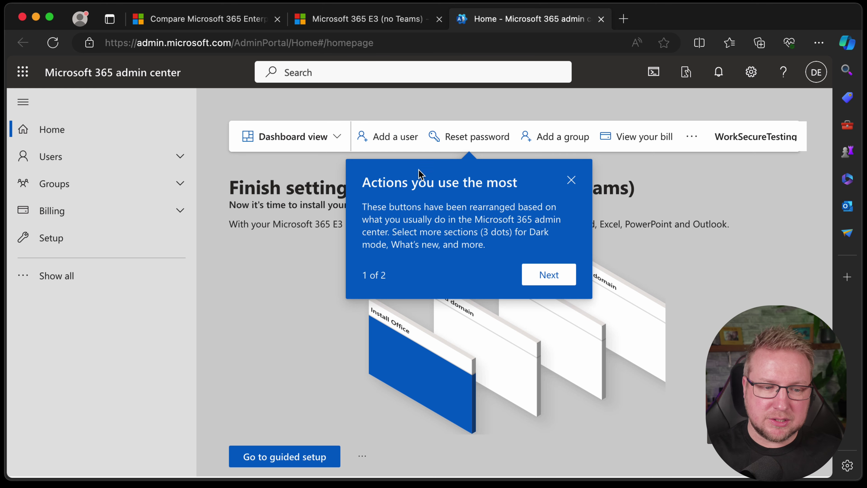
Step: Confirm 1 of 25 E3 (no Teams) licences is assigned, then open its subscription details
{"action": "left_click", "coordinate": [140, 212]}
{"action": "left_click", "coordinate": [126, 279]}
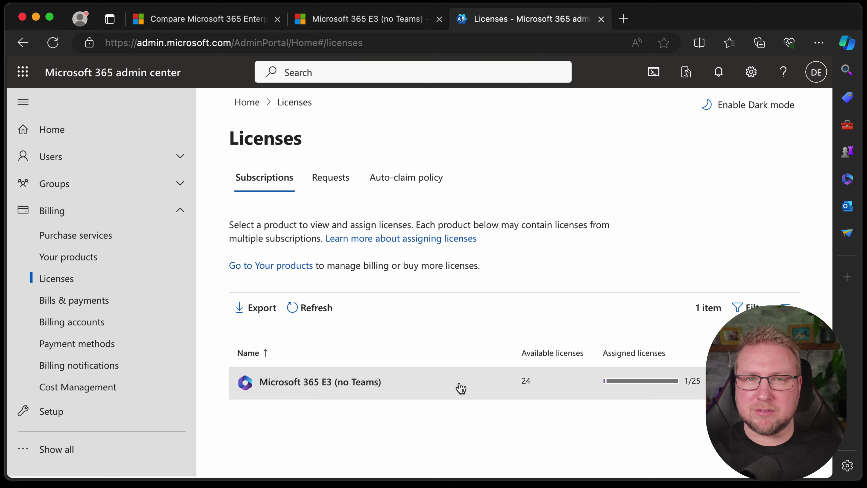
{"action": "left_click", "coordinate": [337, 388]}
{"action": "scroll", "coordinate": [467, 390], "scroll_direction": "down", "scroll_amount": 3}
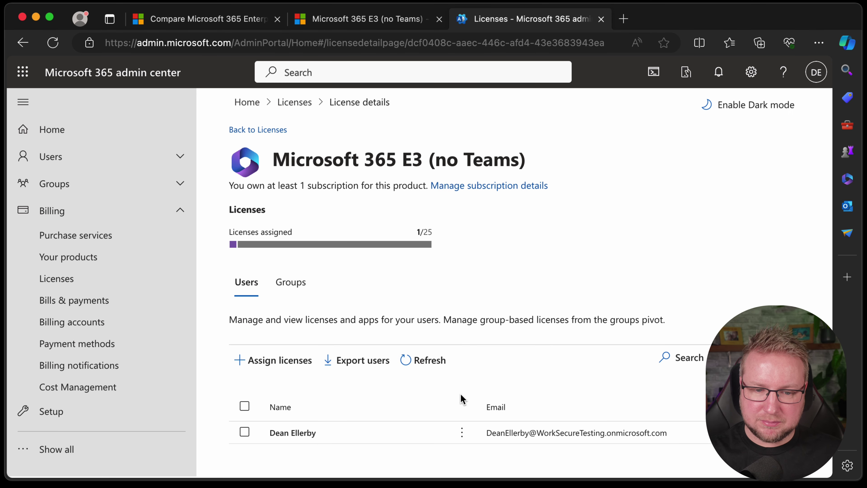
{"action": "left_click", "coordinate": [491, 186]}
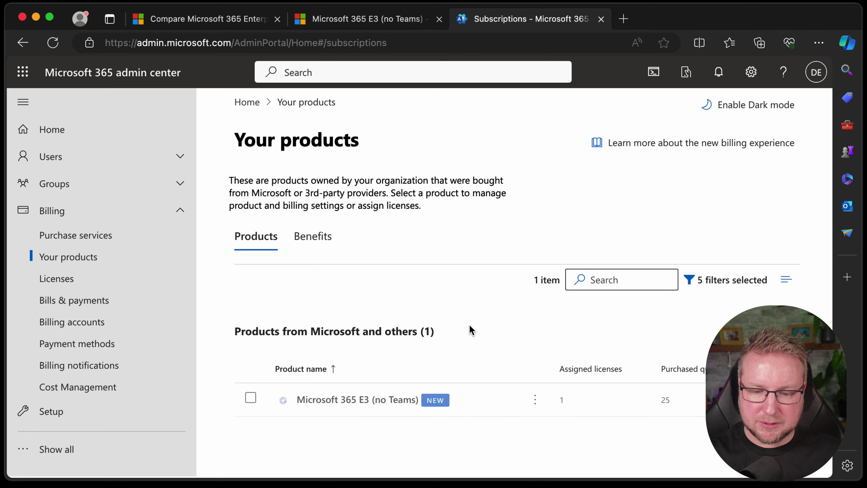
Step: Set the E3 (no Teams) recurring billing to Off and confirm, so it expires 5/2/2024
{"action": "left_click", "coordinate": [534, 400]}
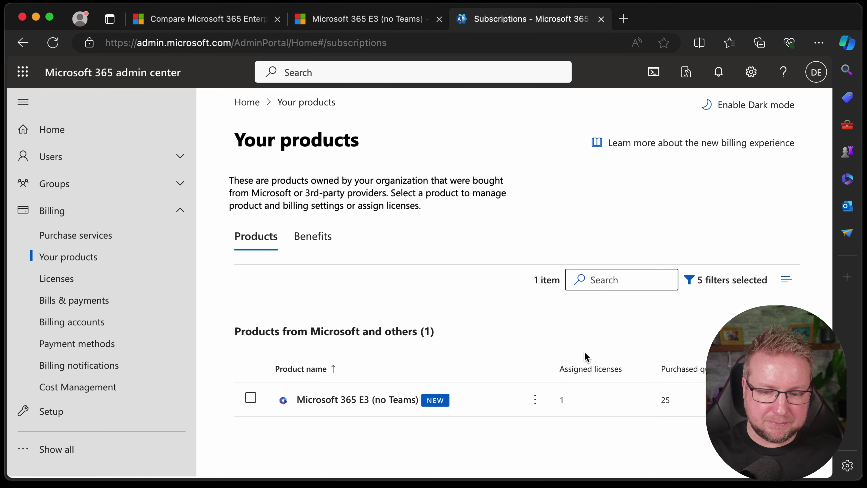
{"action": "left_click", "coordinate": [534, 400]}
{"action": "left_click", "coordinate": [571, 353]}
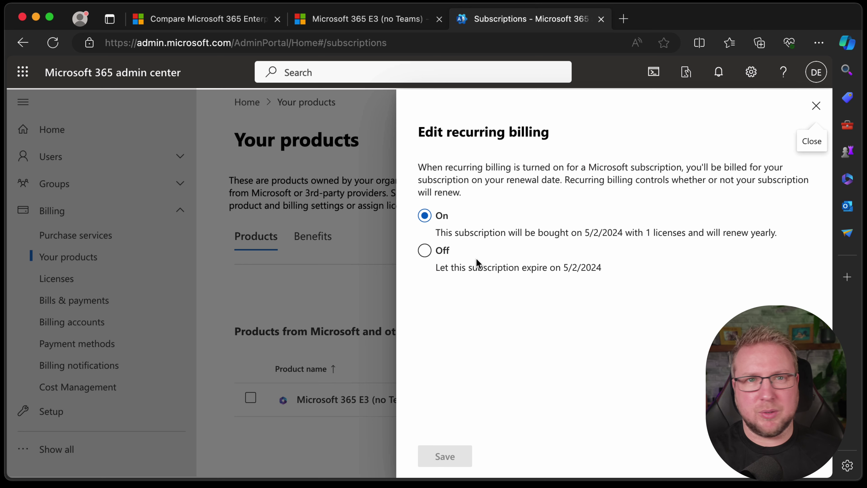
{"action": "left_click", "coordinate": [443, 251]}
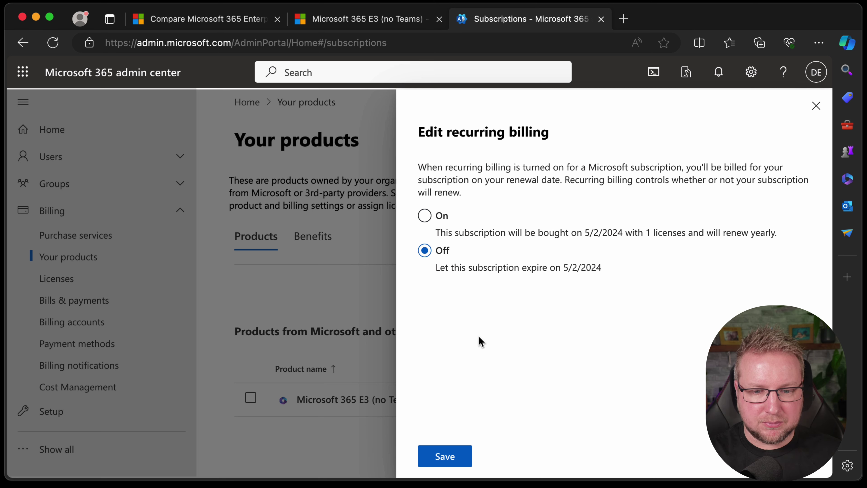
{"action": "left_click", "coordinate": [458, 462]}
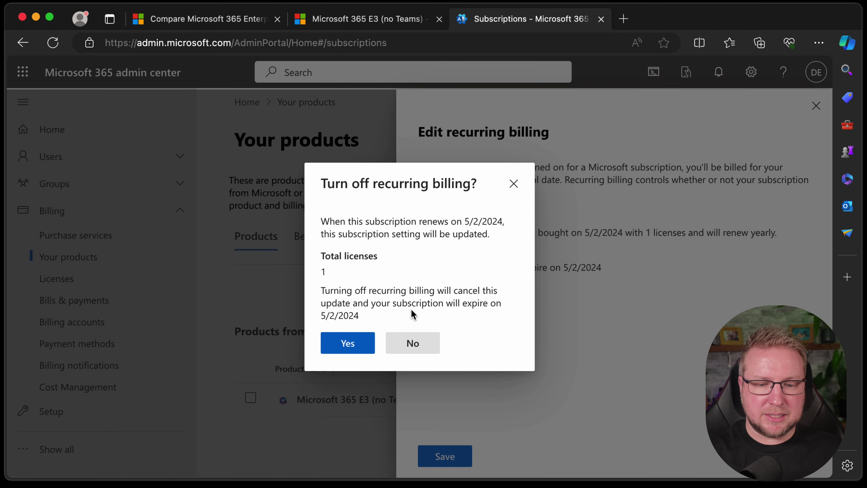
{"action": "left_click", "coordinate": [355, 350]}
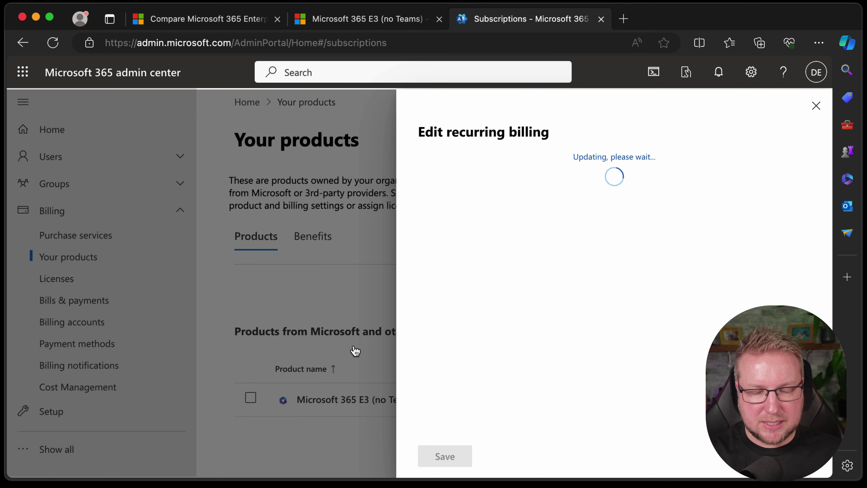
{"action": "left_click", "coordinate": [815, 105]}
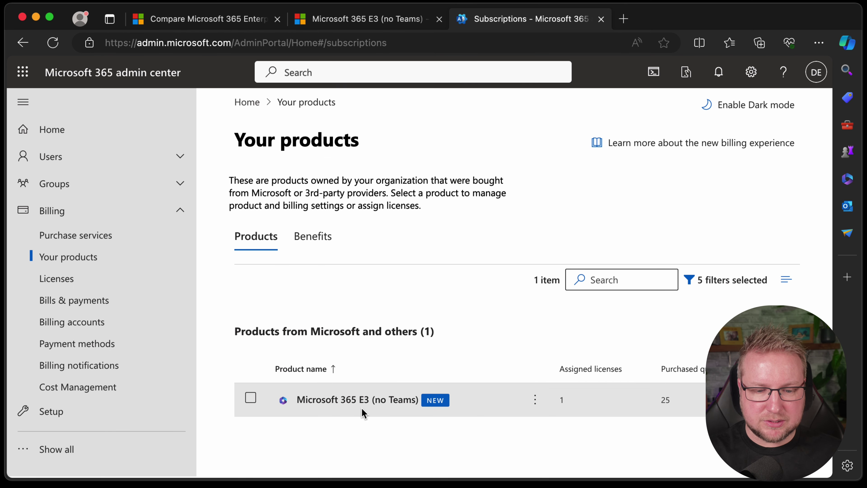
Step: Open the Microsoft 365 E3 (no Teams) trial details and view the Cancel subscription warning
{"action": "left_click", "coordinate": [396, 400]}
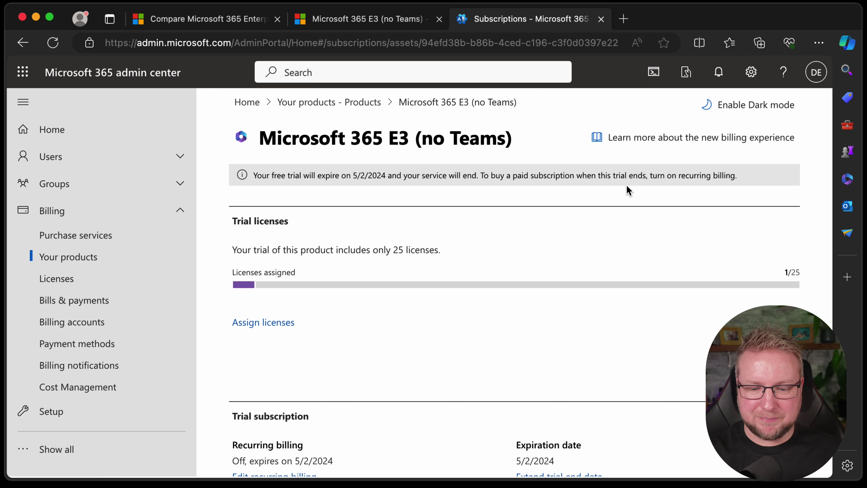
{"action": "scroll", "coordinate": [614, 246], "scroll_direction": "down", "scroll_amount": 6}
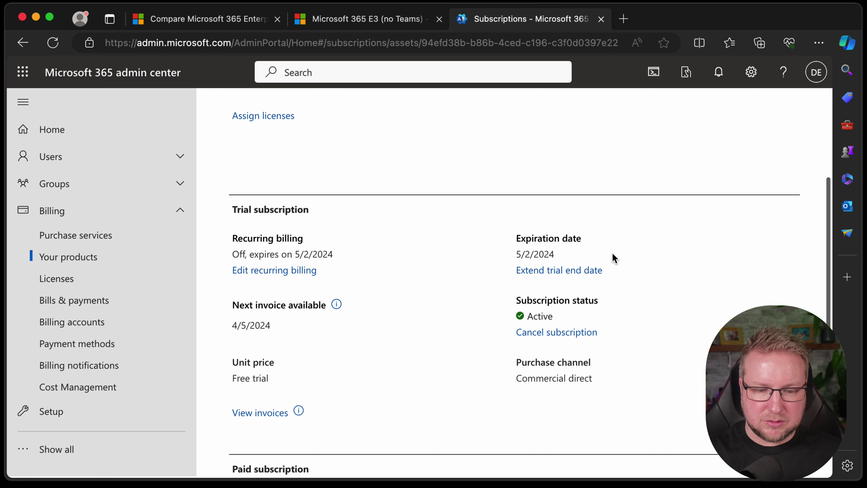
{"action": "scroll", "coordinate": [613, 258], "scroll_direction": "down", "scroll_amount": 1}
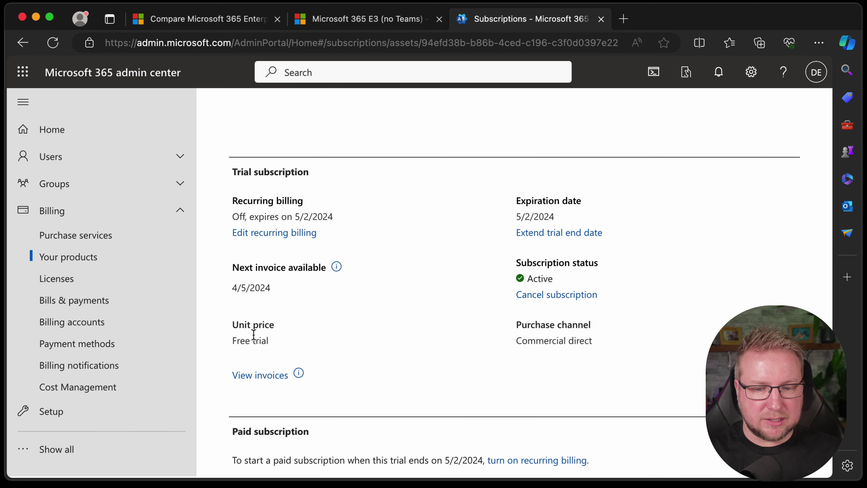
{"action": "left_click", "coordinate": [568, 296]}
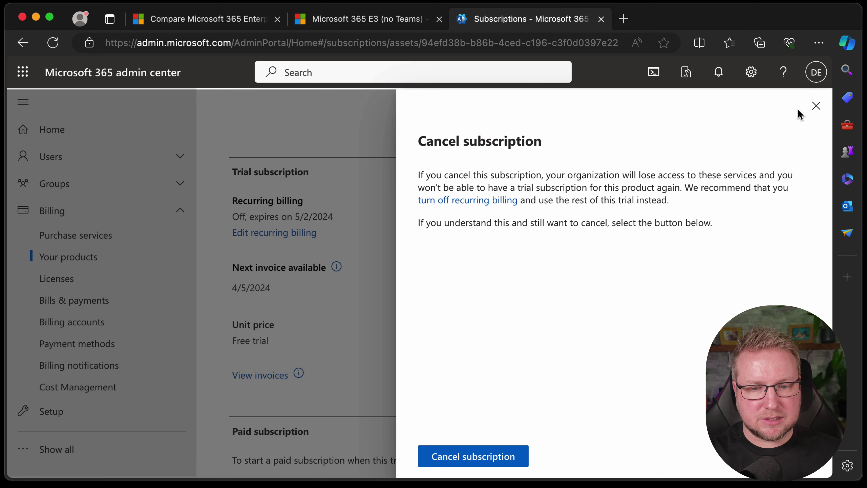
Step: Close the cancellation warning and view the single 30-day trial extension offer
{"action": "left_click", "coordinate": [818, 109]}
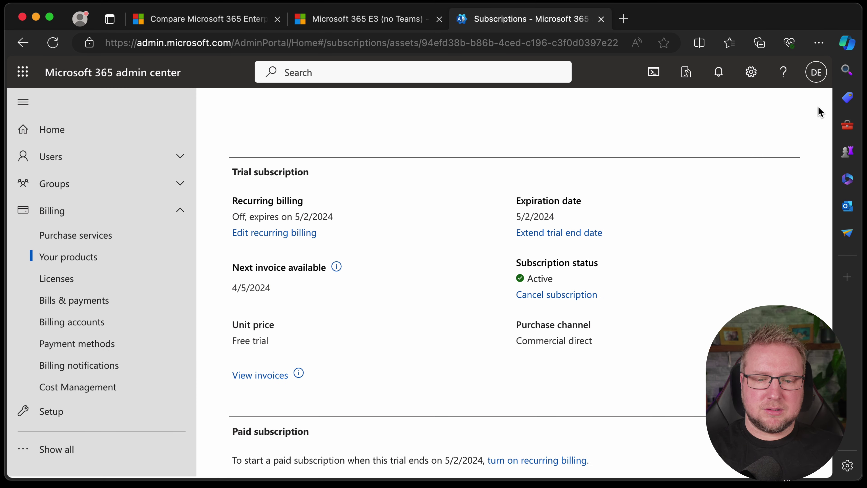
{"action": "left_click", "coordinate": [558, 233]}
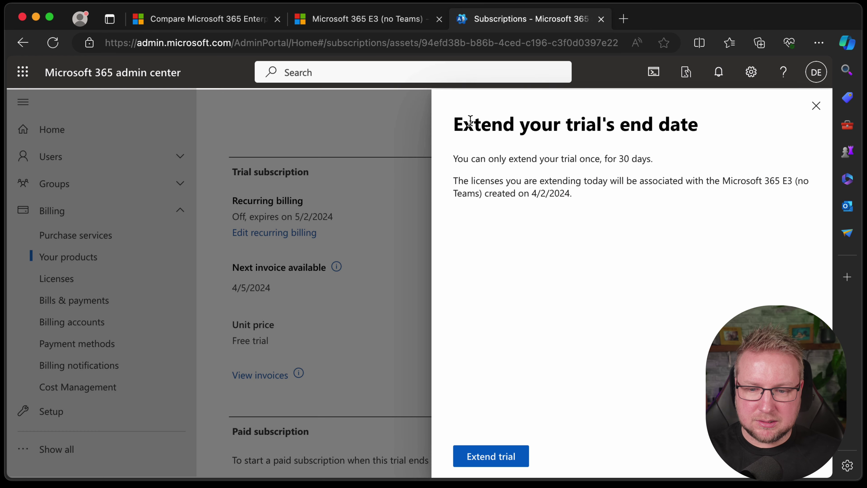